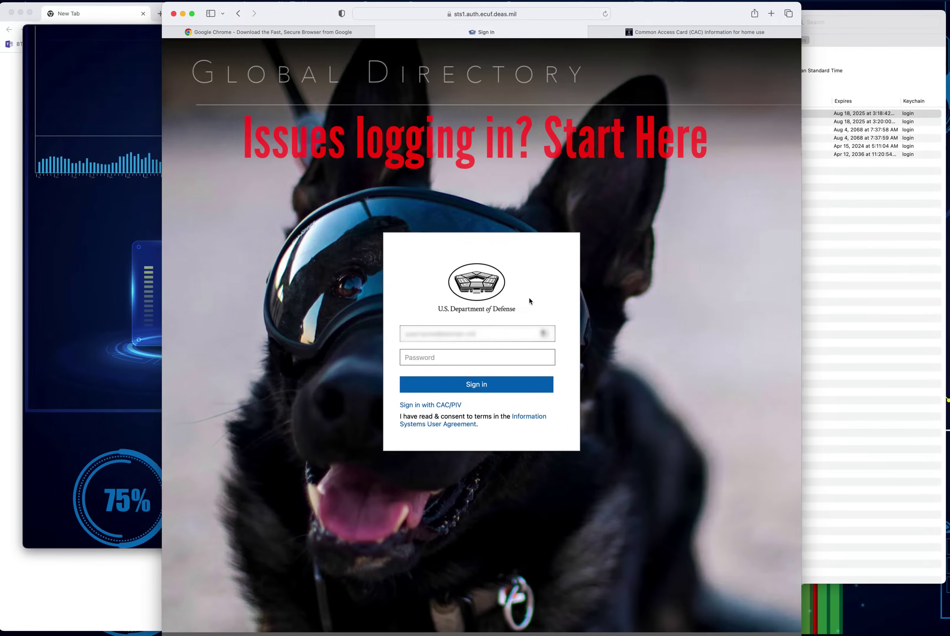
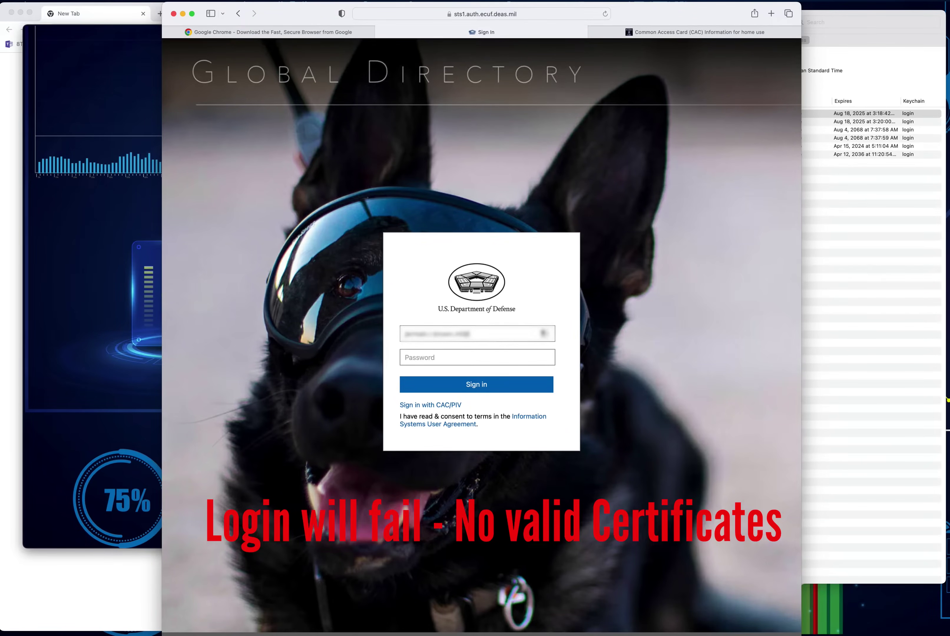
Step: Attempt CAC/PIV sign-in, which fails to open certauth.sts1.auth.ecuf.deas.mil
left_click(435, 406)
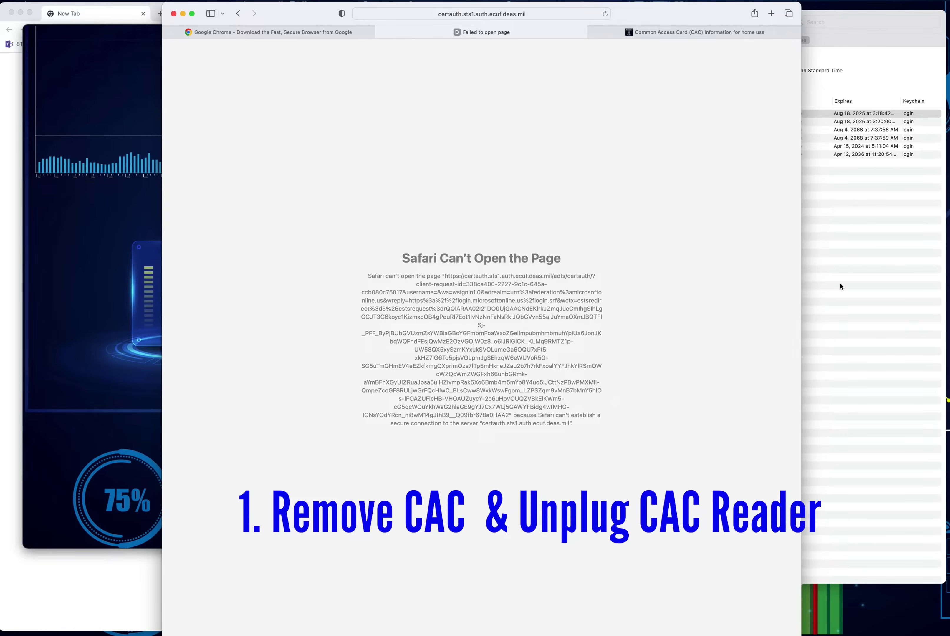
Step: Bring Keychain Access forward and scroll through the login keychain's certificates
left_click(840, 286)
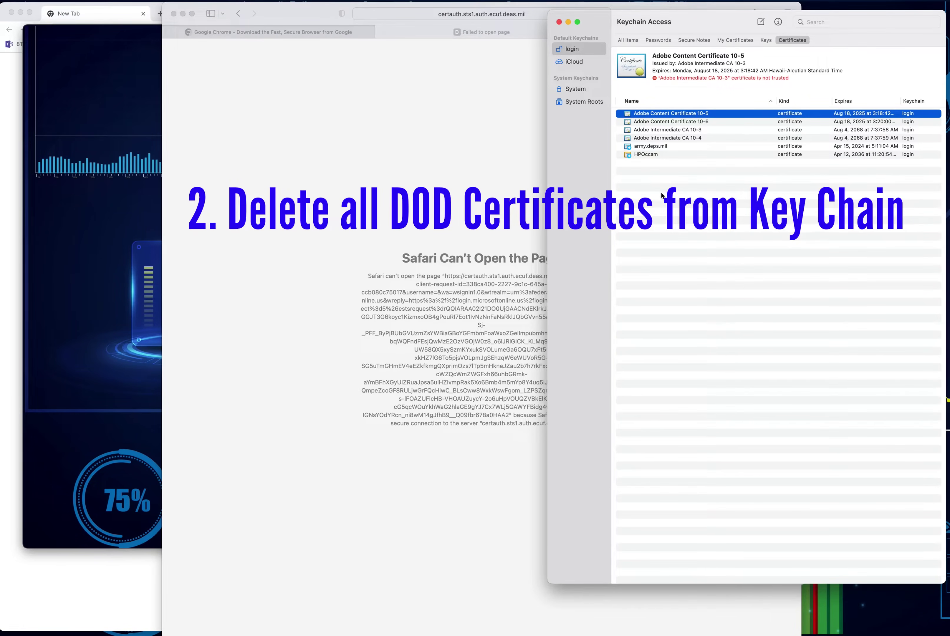
scroll(636, 180, "down", 1)
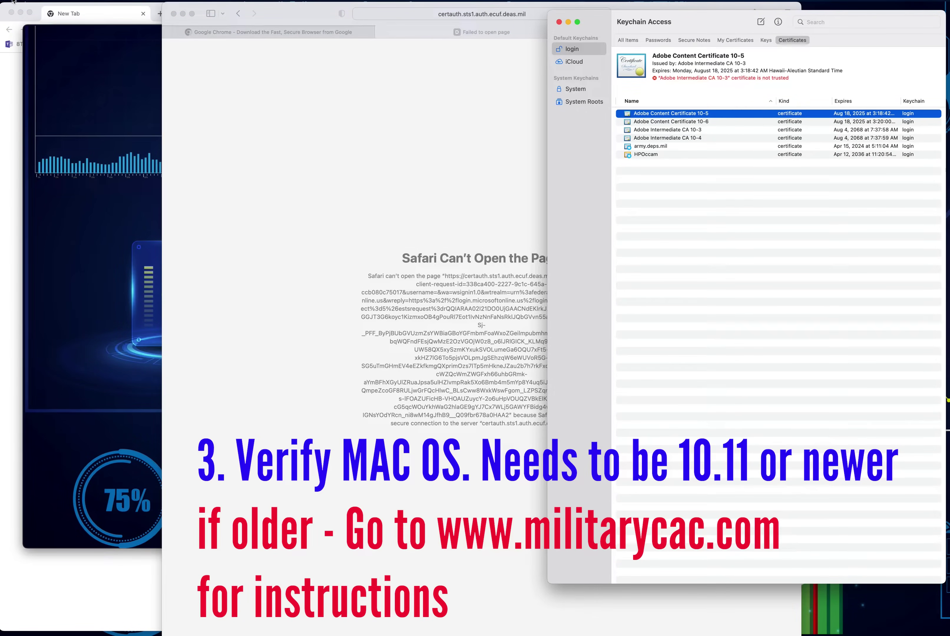
Step: Check About This Mac for the macOS version: Monterey 12.6, build 21G115
left_click(12, 1)
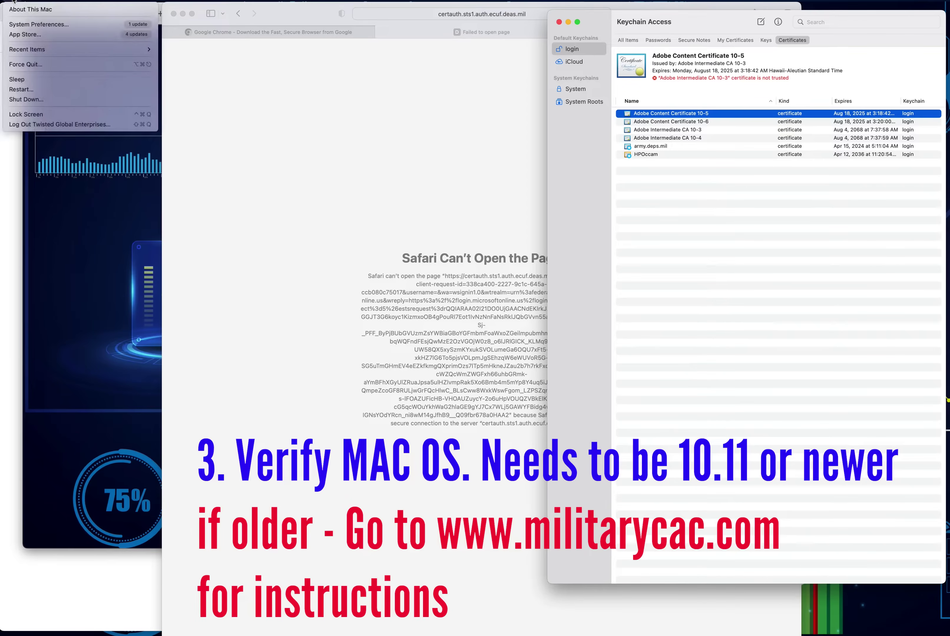
left_click(26, 9)
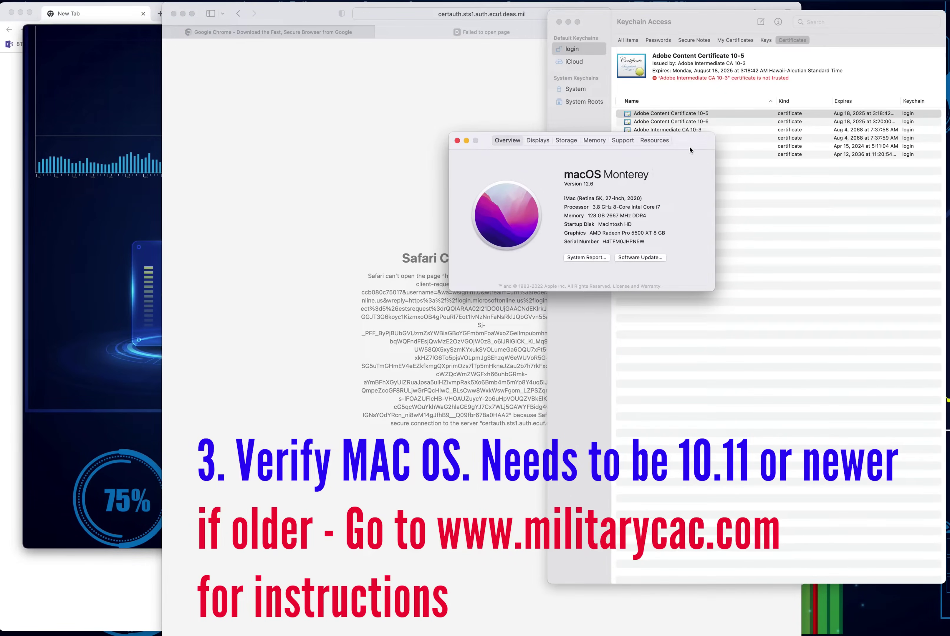
left_click_drag(687, 146, 626, 166)
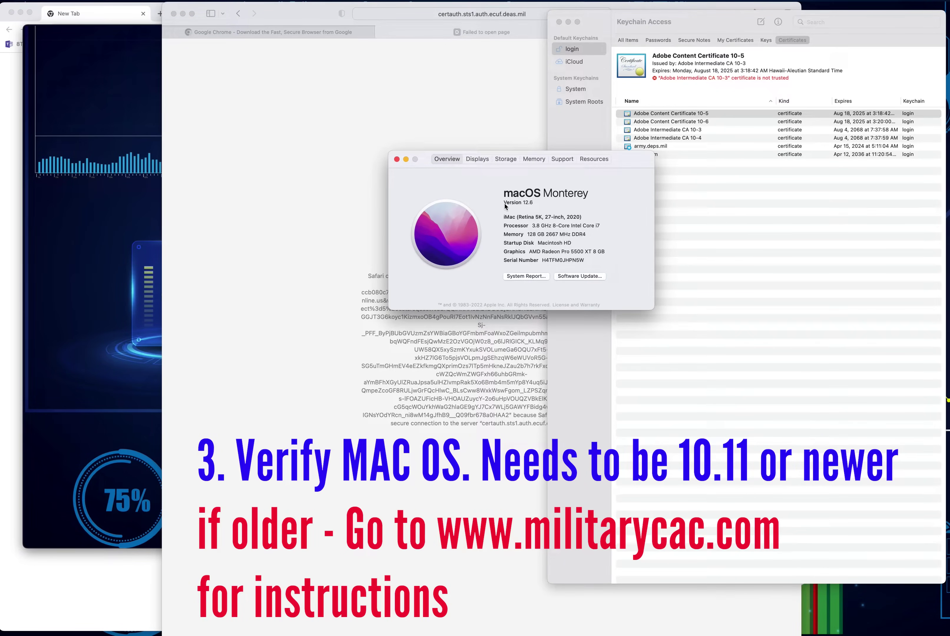
left_click(535, 203)
left_click_drag(533, 203, 516, 203)
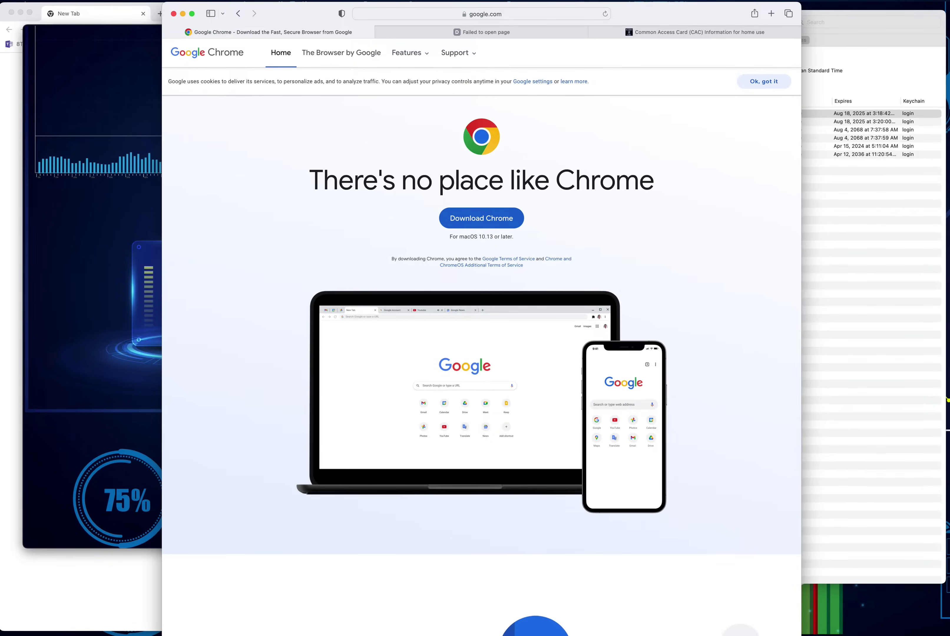
Step: Return Safari to the failed sign-in tab
left_click(947, 246)
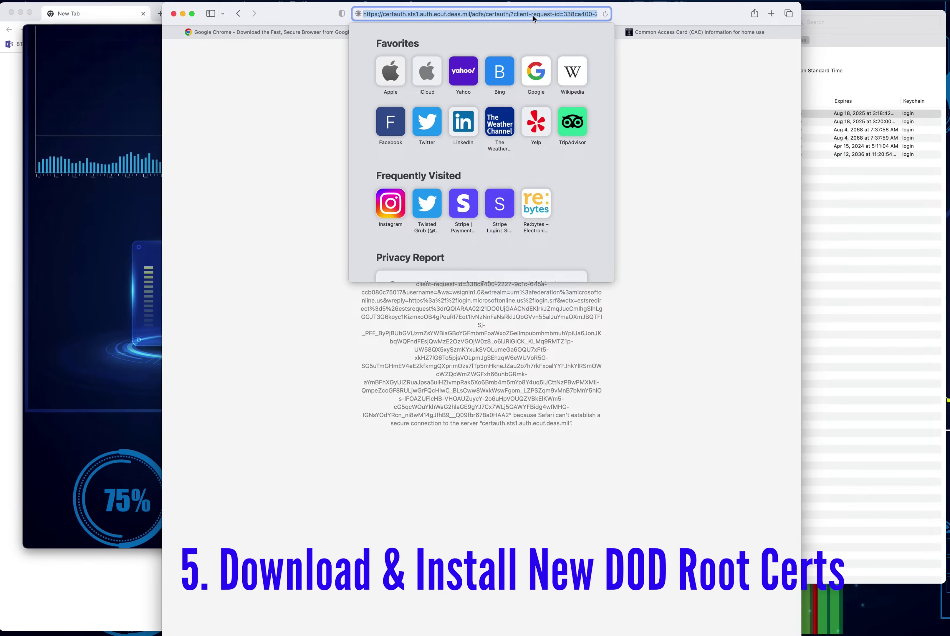
type("https://militarycac.com/maccerts/AllCerts.zip")
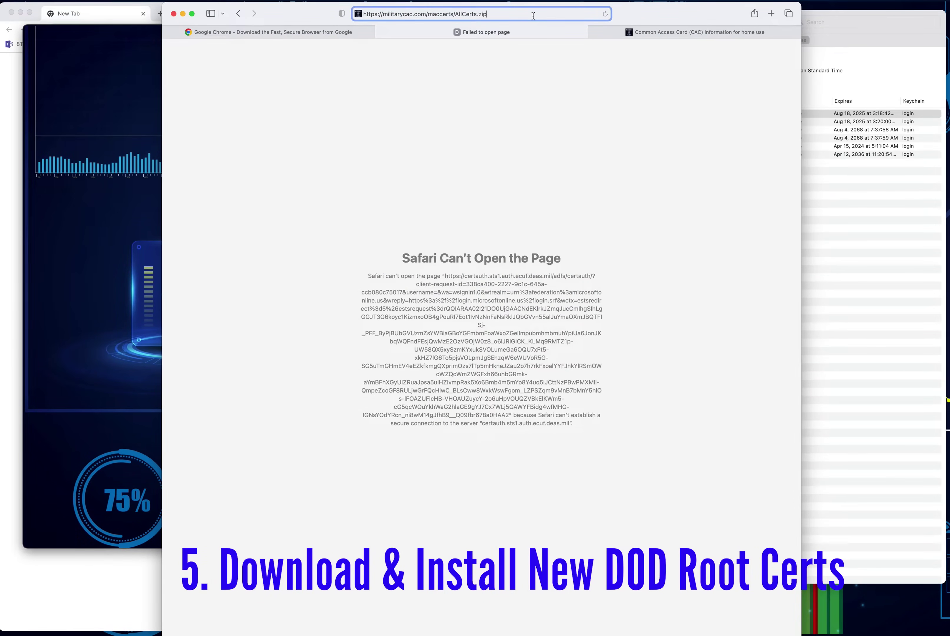
key("Return")
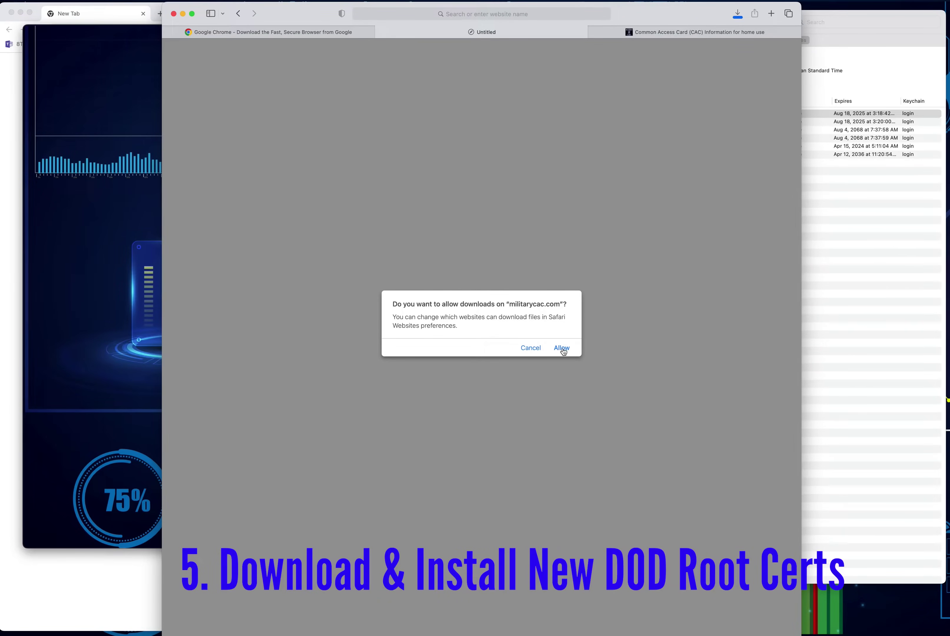
left_click(561, 348)
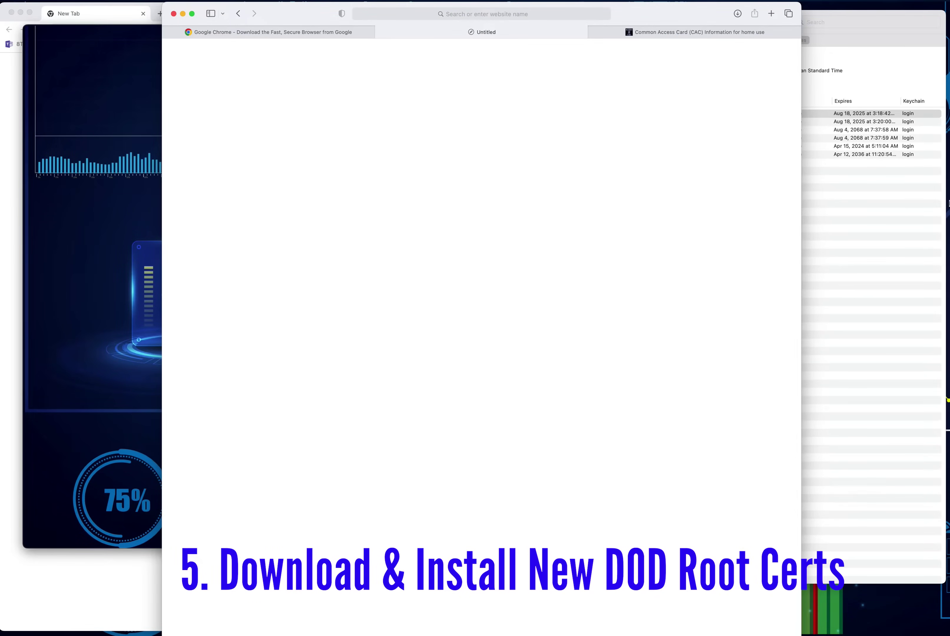
left_click(948, 246)
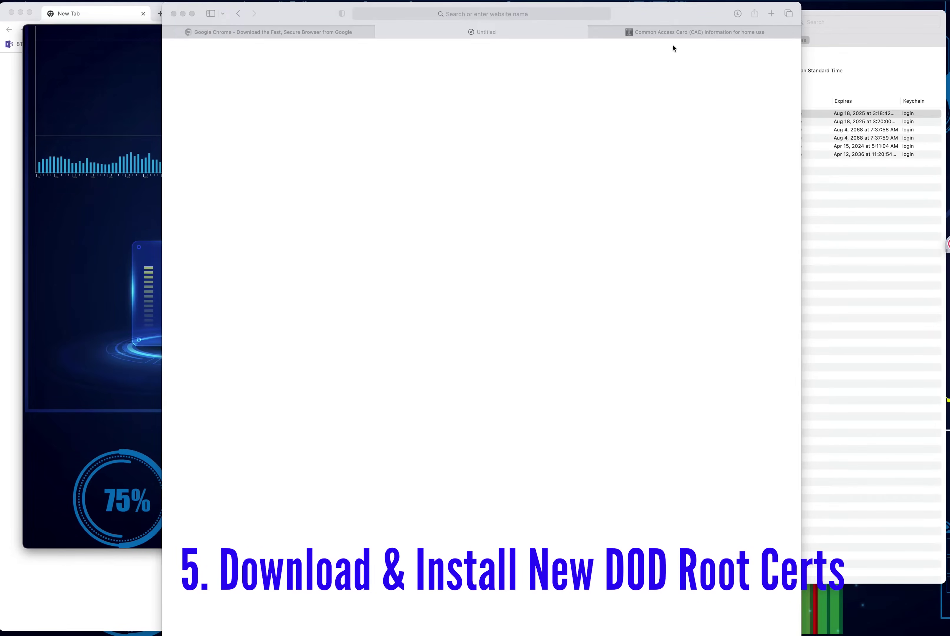
Step: Download certificates_pkcs7_DoD.zip from dl.dod.cyber.mil, allowing downloads from the site
left_click(540, 14)
type("https://dl.dod.cyber.mil/wp-content/uploads/pki-pke/zip/certificates_pkcs7_DoD.zip")
key("Return")
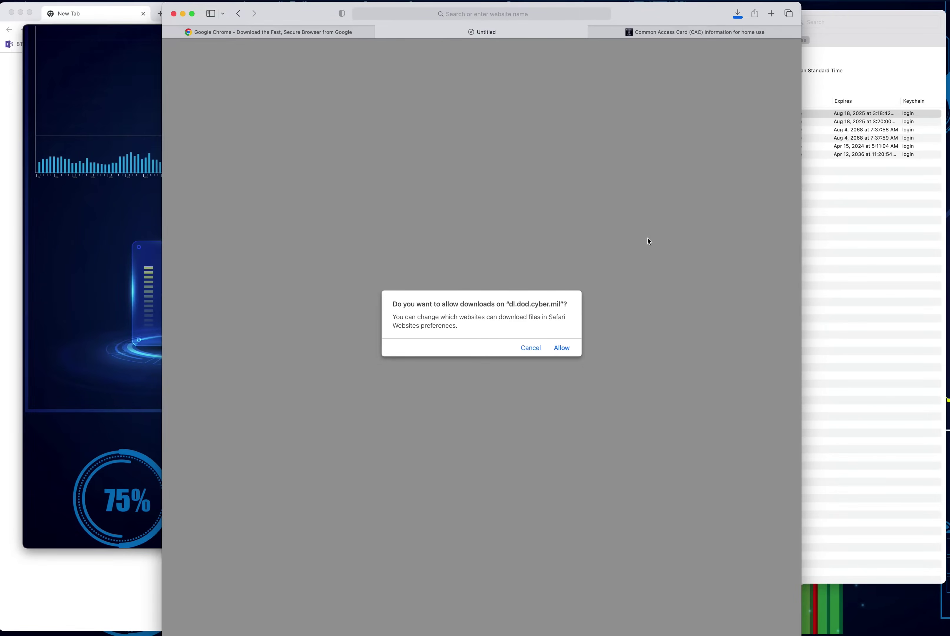
left_click(562, 350)
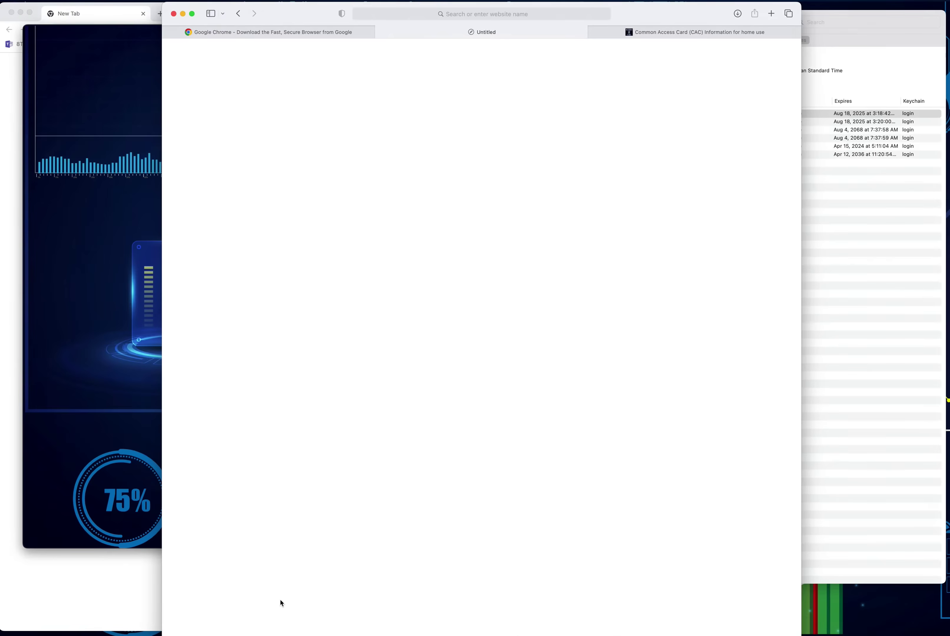
Step: Open Downloads in Finder and show the AllCerts folder
left_click(827, 491)
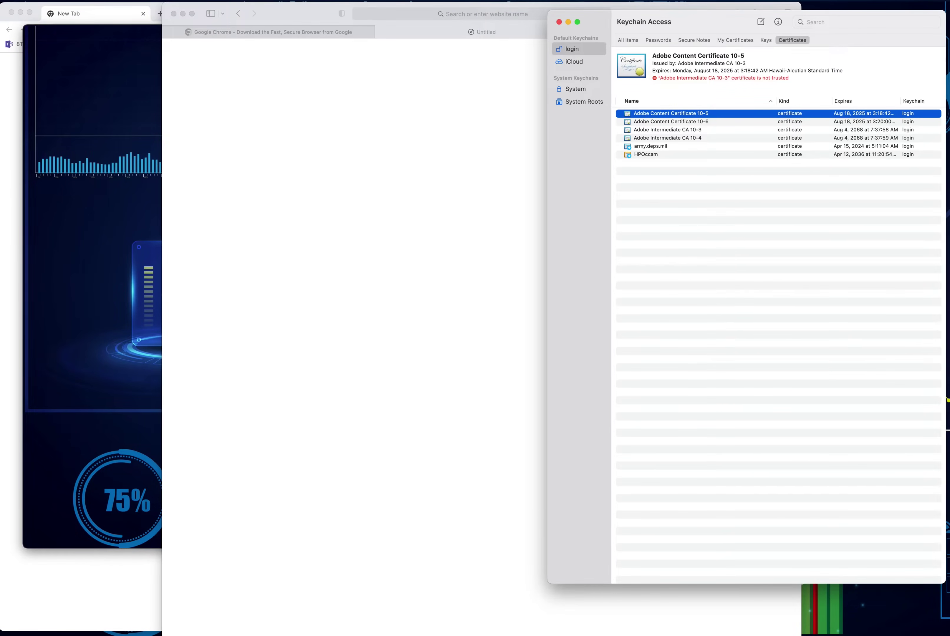
mouse_move(166, 624)
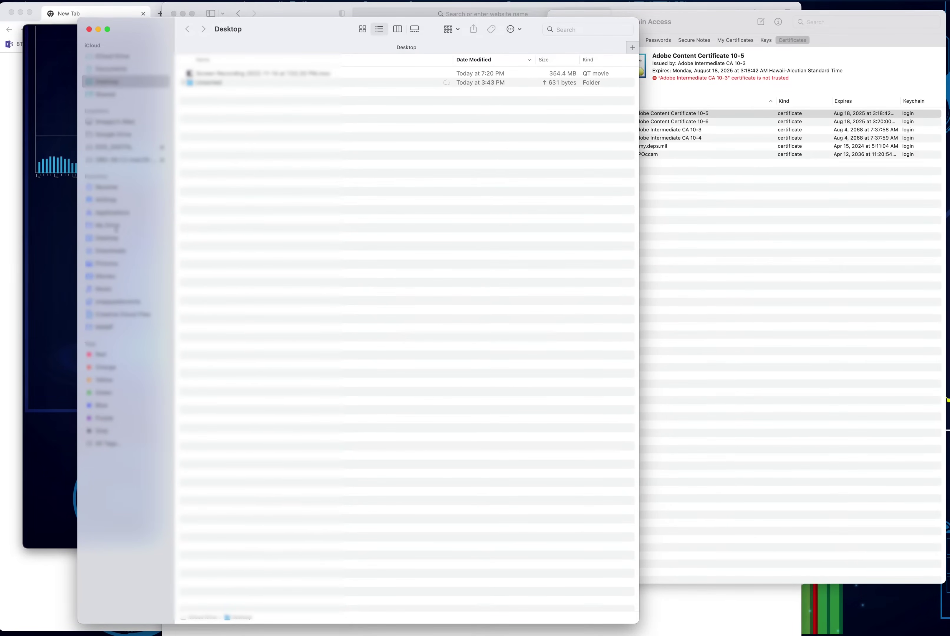
left_click(113, 251)
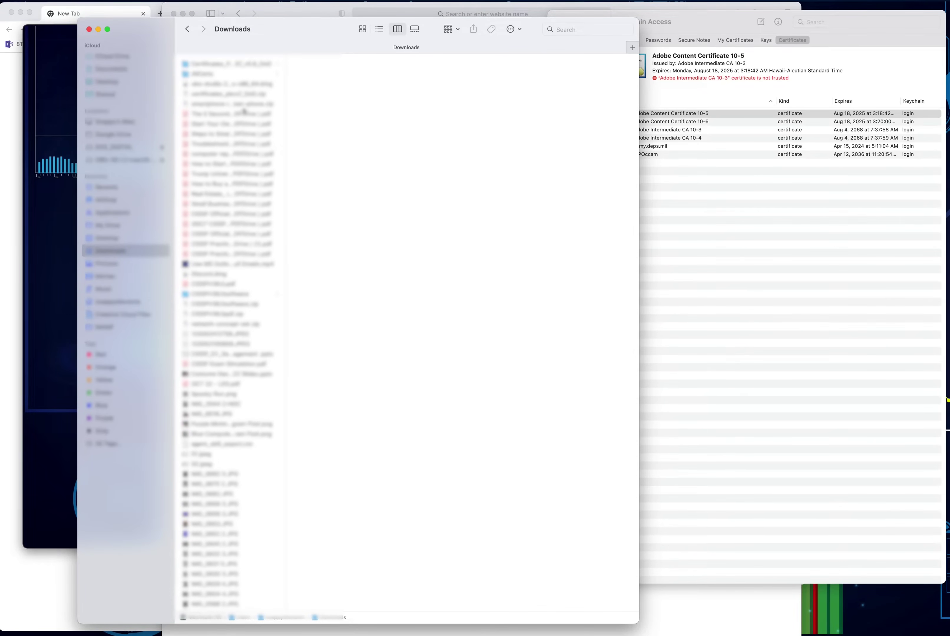
scroll(241, 108, "up", 5)
left_click(206, 72)
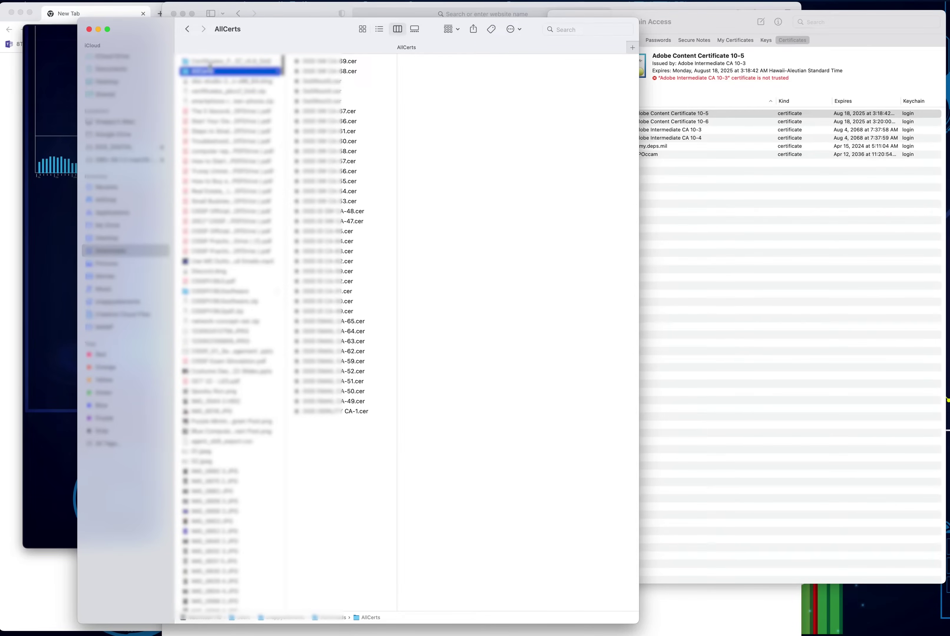
Step: Look inside Certificates_PKCS7_v5.9_DoD, narrow the window, and reselect AllCerts
left_click(210, 63)
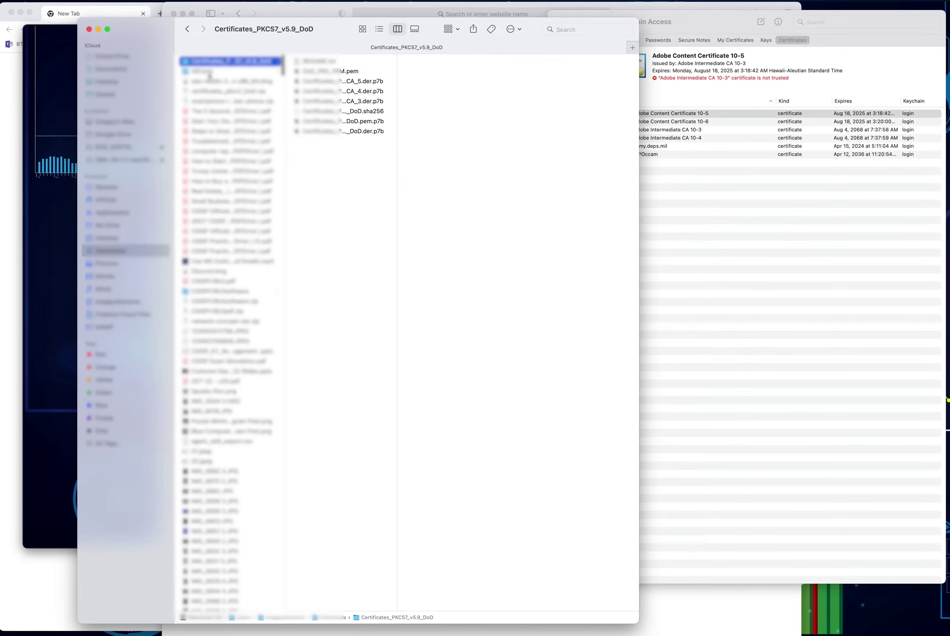
left_click(209, 73)
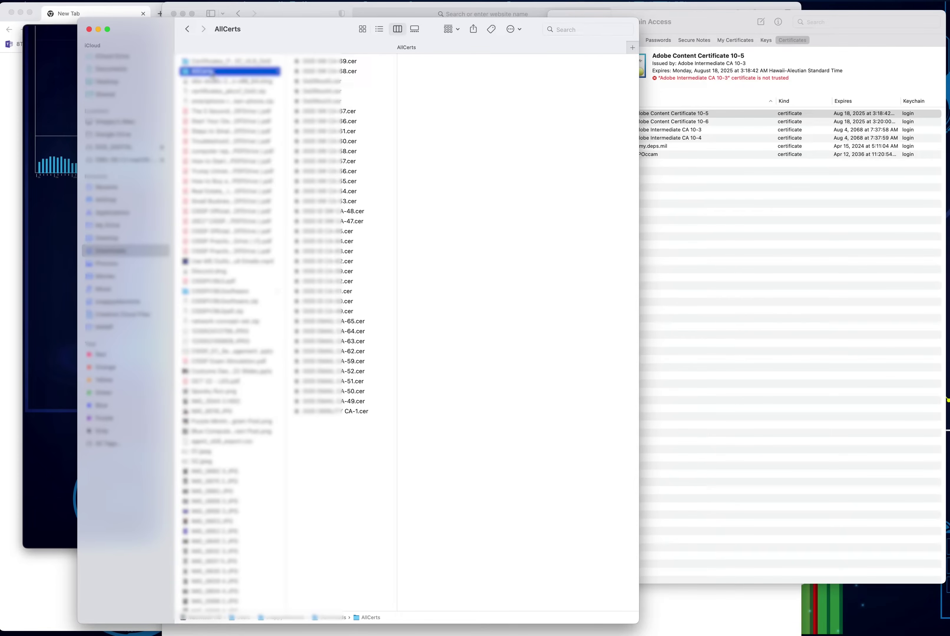
left_click(216, 64)
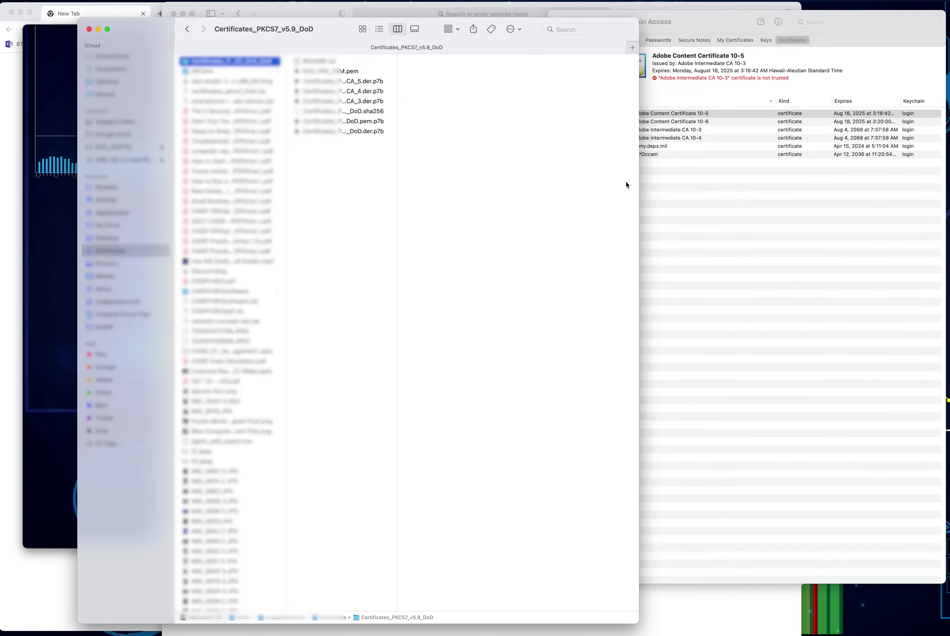
left_click_drag(639, 184, 574, 165)
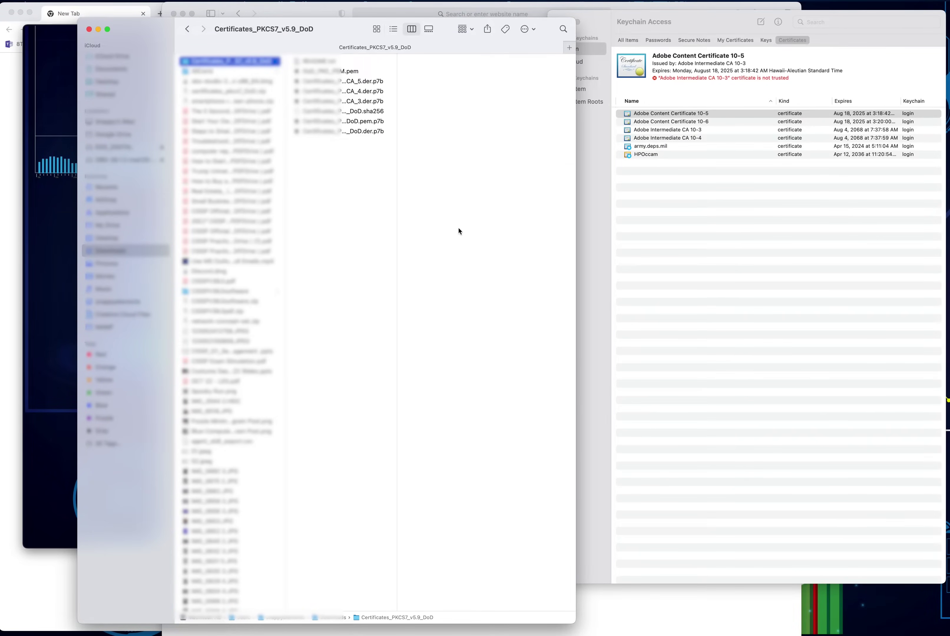
left_click(215, 72)
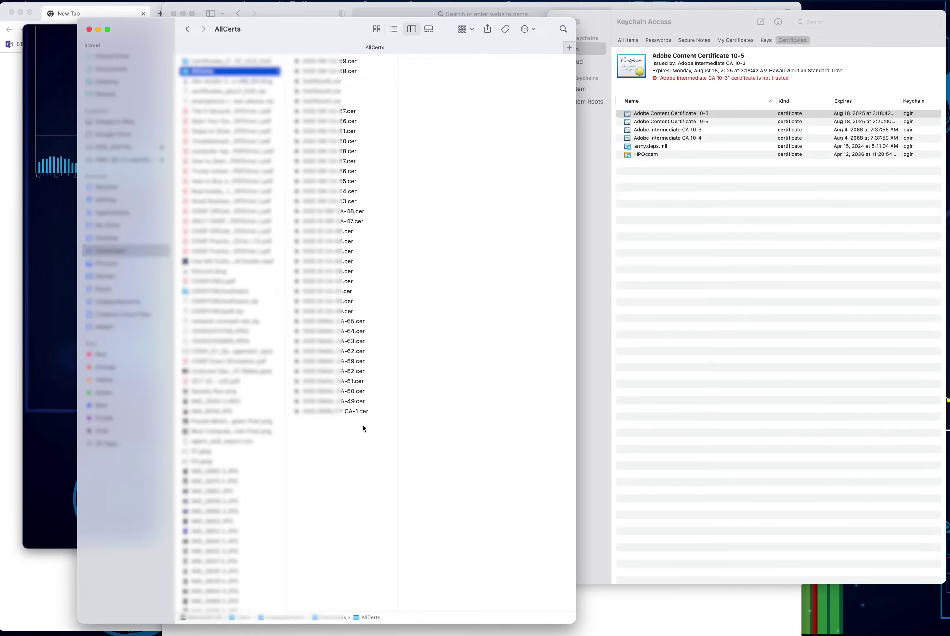
Step: Drag all 36 AllCerts .cer files into Keychain Access, keeping login as destination
key("super+a")
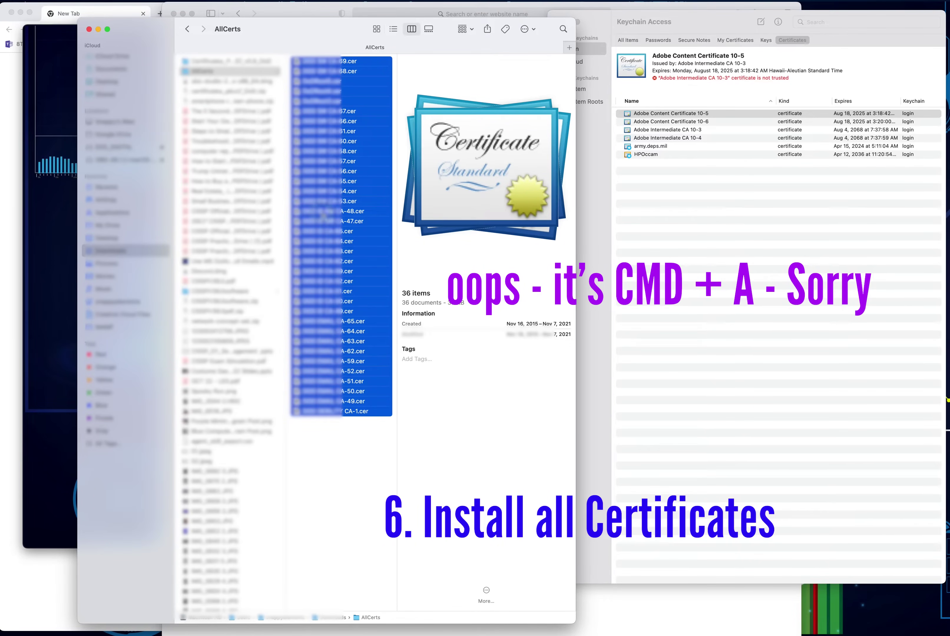
left_click_drag(323, 216, 669, 304)
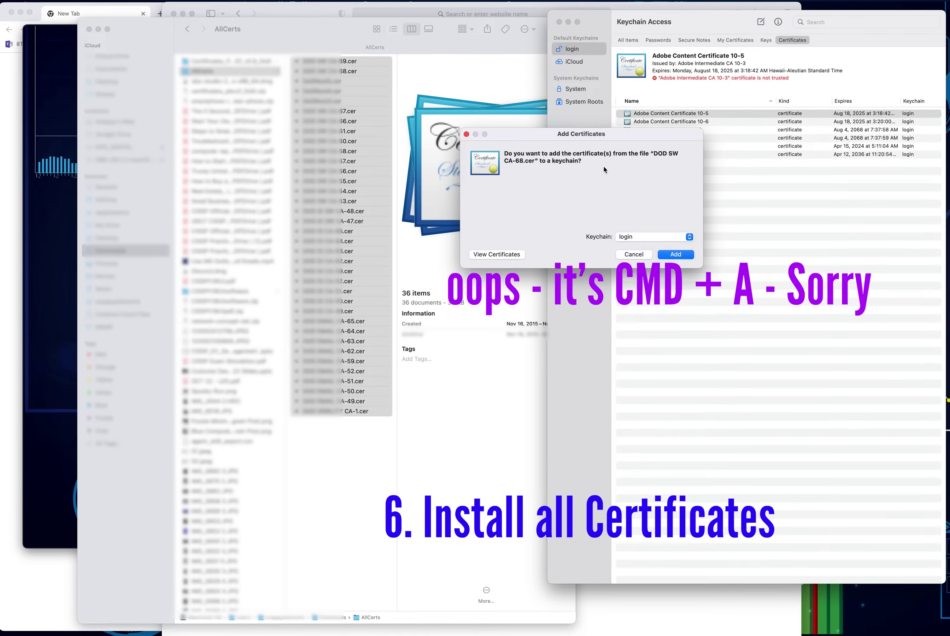
left_click(639, 240)
left_click(628, 238)
Step: Add each certificate, including DoDRoot3, DOD SW CA-66 and DOD EMAIL CA-62, to login
left_click(675, 254)
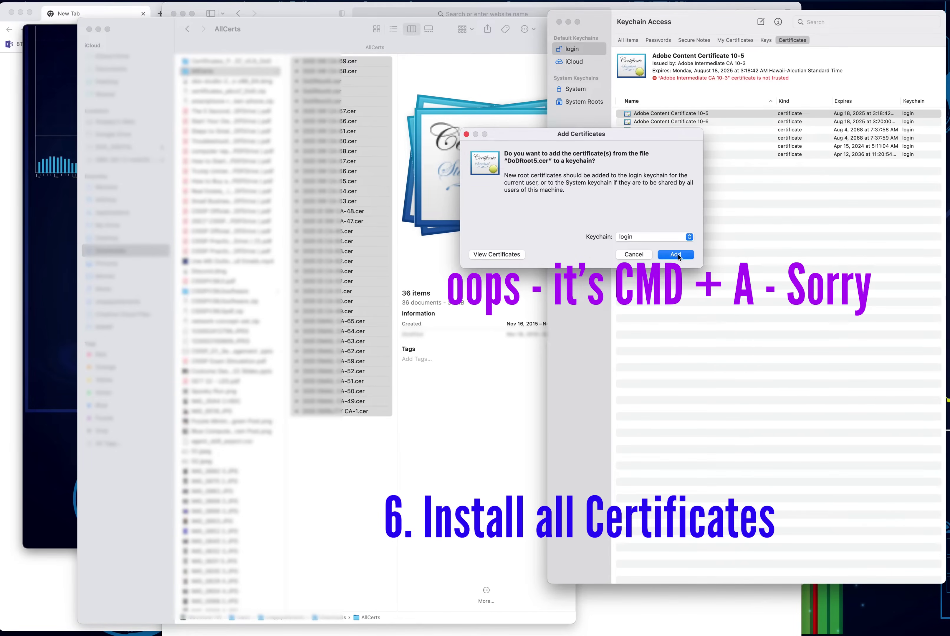
left_click(676, 254)
left_click(676, 255)
left_click(677, 254)
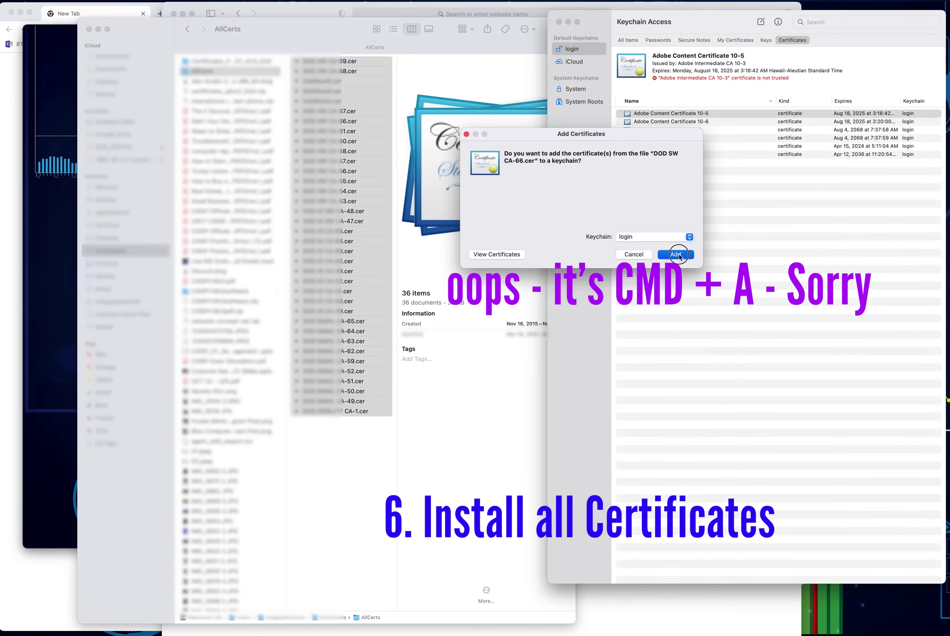
left_click(676, 254)
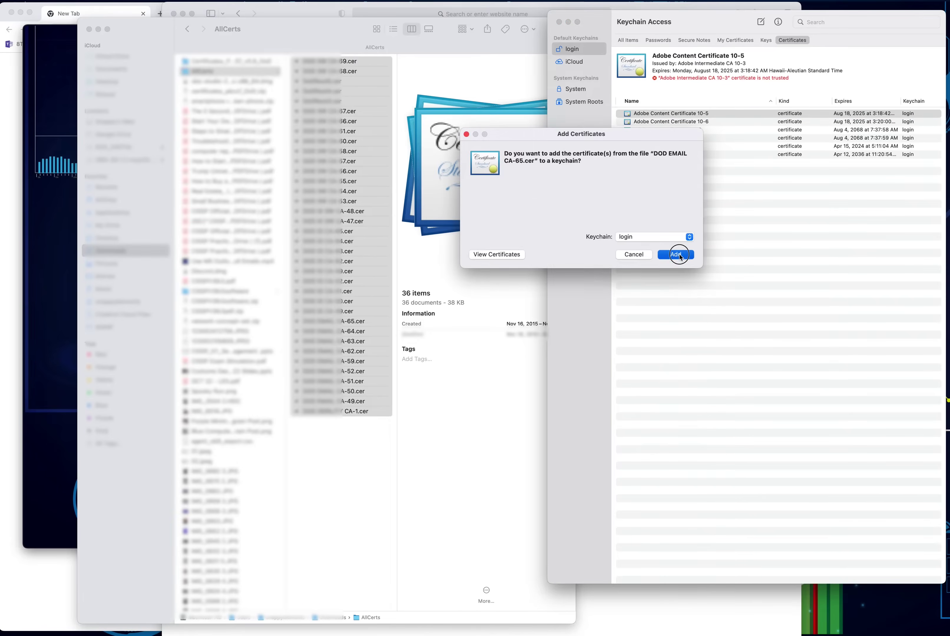
left_click(675, 254)
left_click(675, 254)
left_click(675, 254)
left_click(675, 254)
left_click(676, 254)
left_click(676, 254)
left_click(676, 254)
left_click(676, 254)
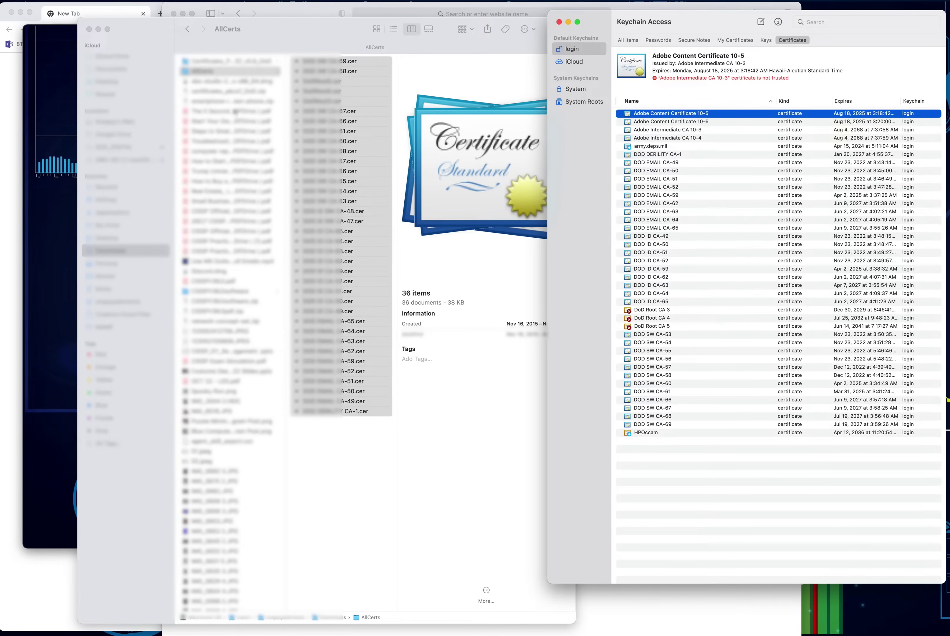
Step: Import the first four Certificates_PKCS7_v5.9_DoD files, starting with DoD_PKE_PEM.pem, into login
left_click(228, 61)
left_click(229, 61)
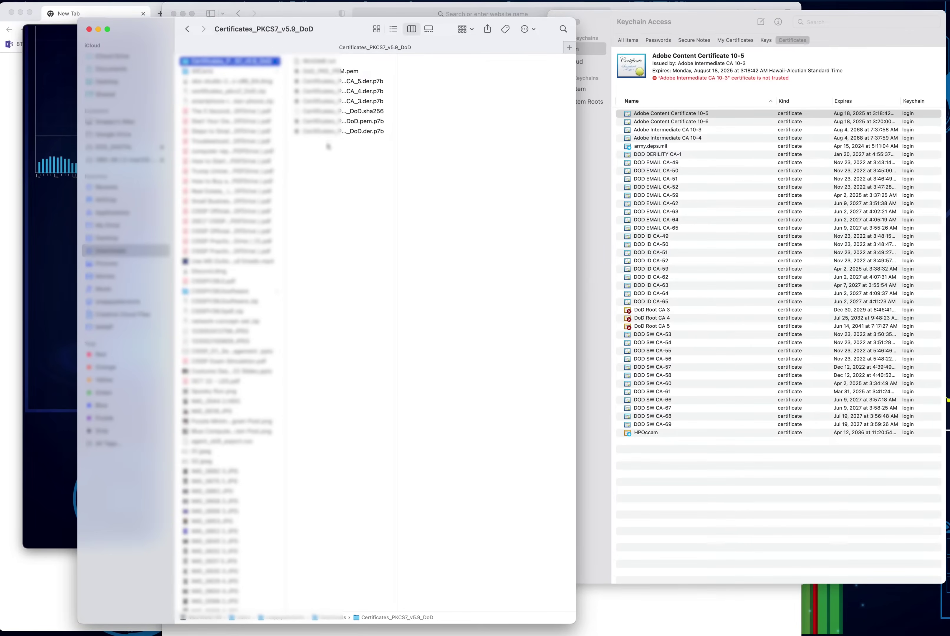
left_click(318, 73)
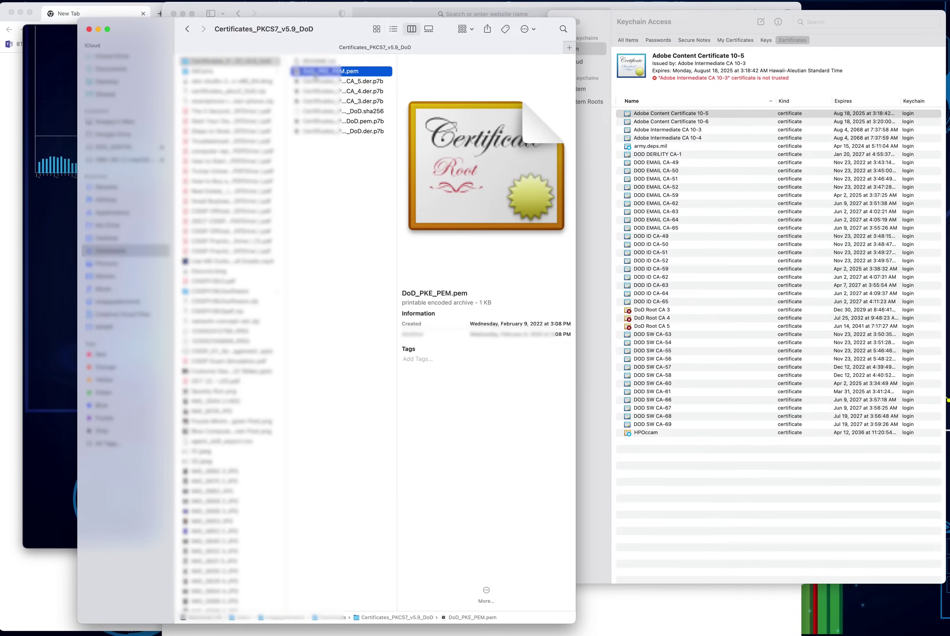
left_click(324, 102, "shift")
left_click_drag(323, 86, 693, 458)
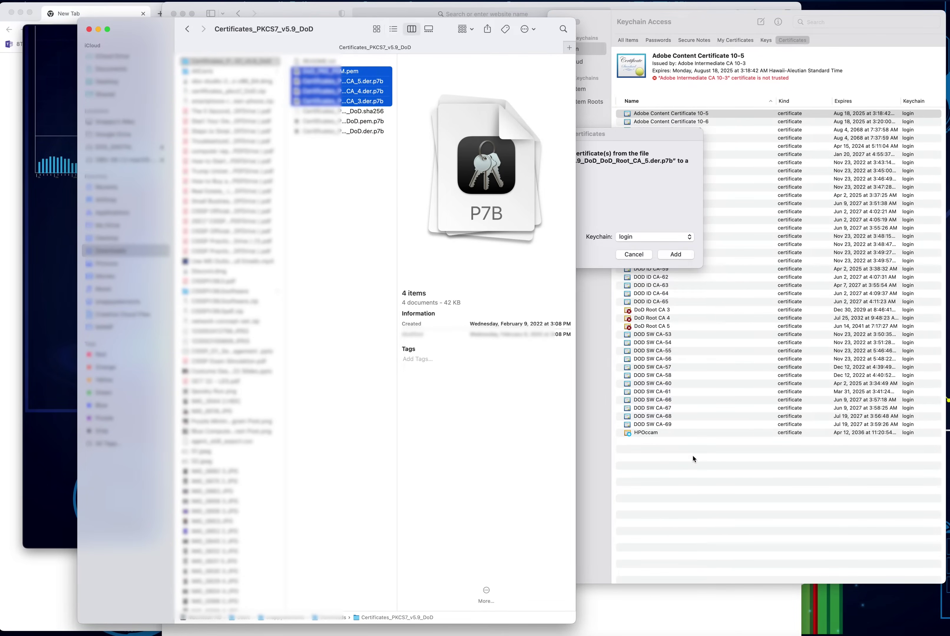
left_click(646, 217)
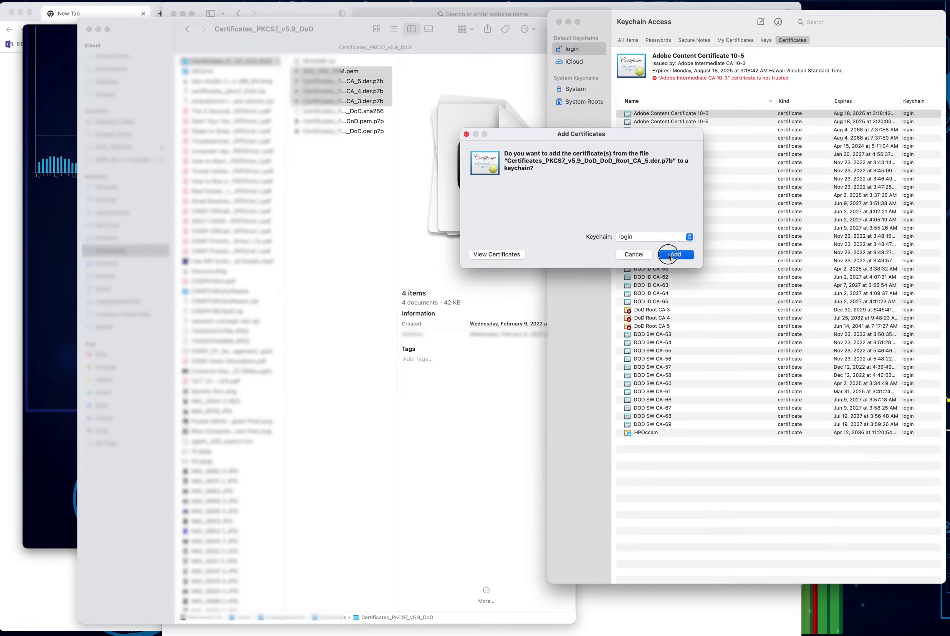
left_click(668, 254)
left_click(669, 254)
left_click(669, 254)
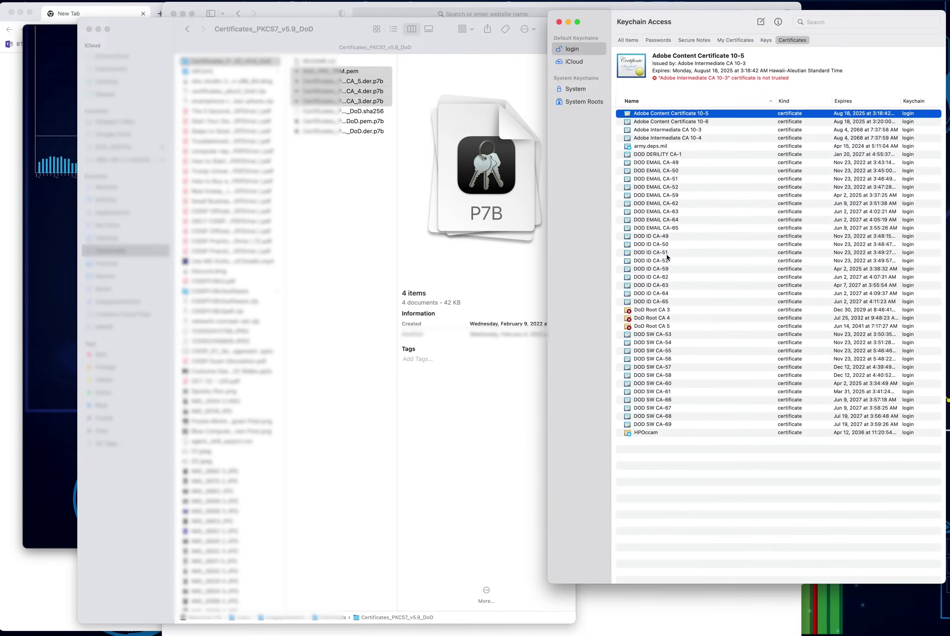
Step: Import the Certificates_PKCS7_v5.9_DoD .pem.p7b and der bundles into Keychain Access
left_click(320, 132)
left_click(319, 121)
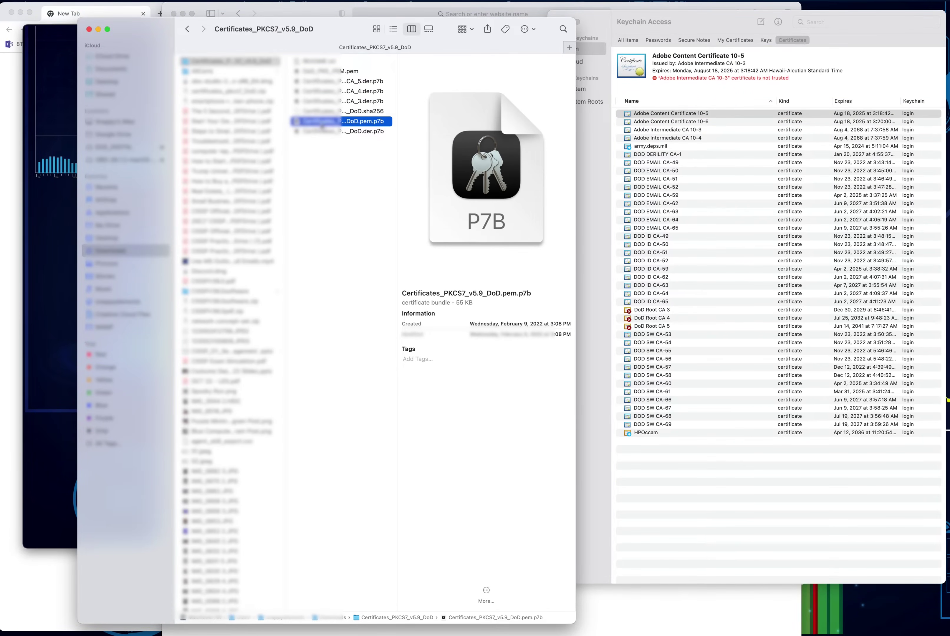
left_click(322, 130, "shift")
left_click_drag(323, 130, 647, 474)
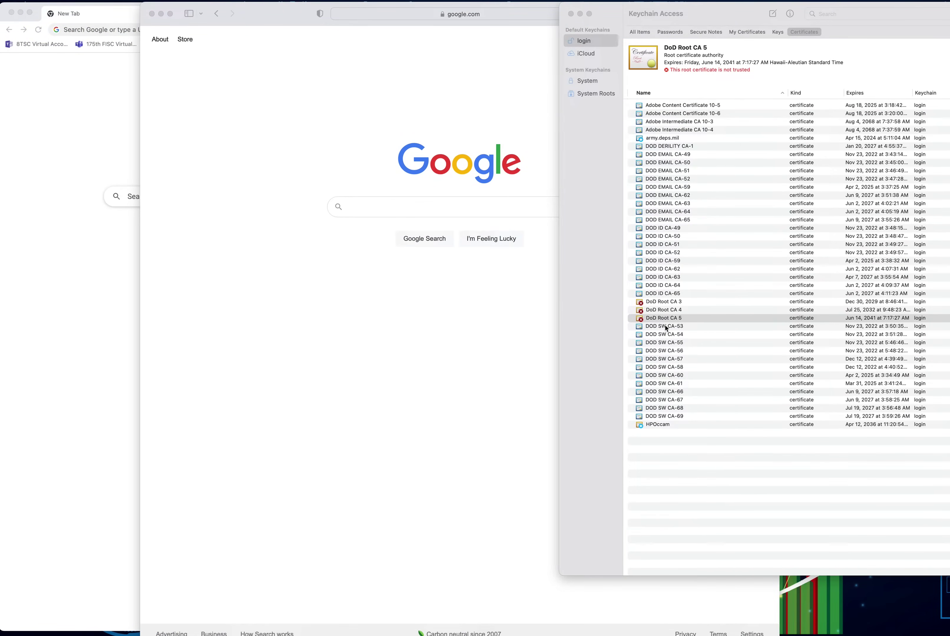
left_click(666, 222)
left_click(656, 204)
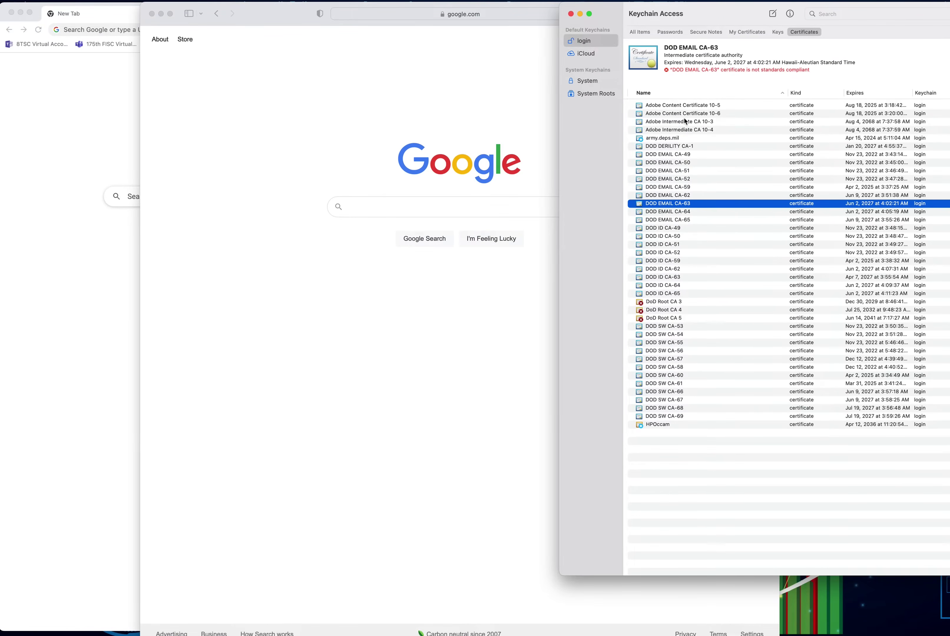
left_click(674, 162)
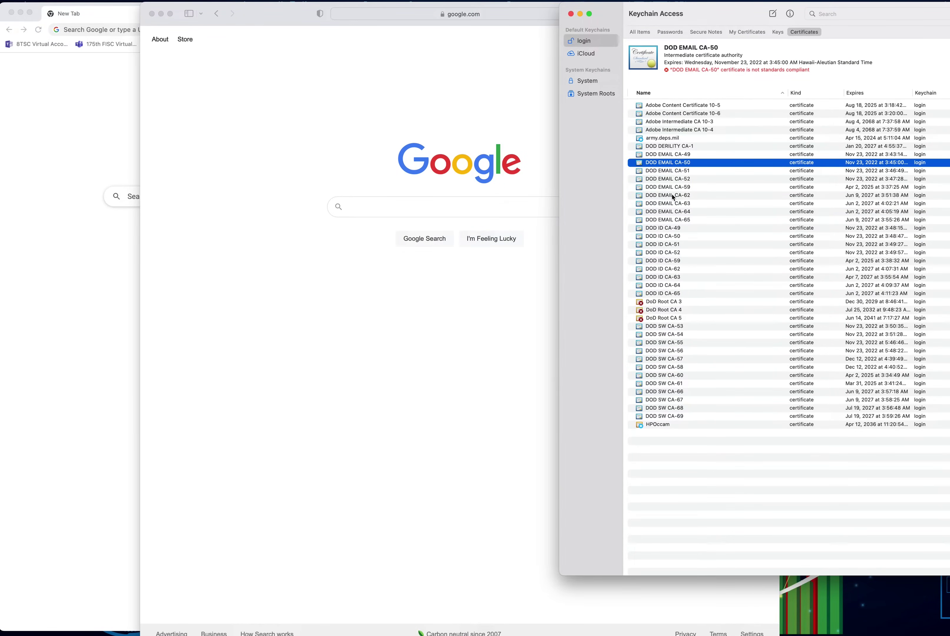
left_click(668, 195)
left_click(663, 229)
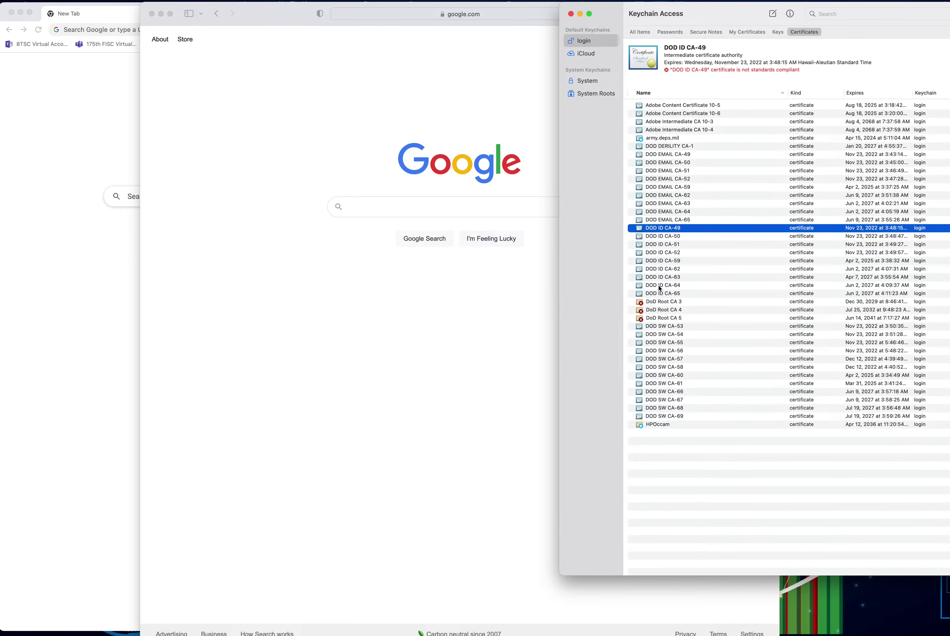
left_click(653, 303)
left_click(652, 310)
left_click(653, 318)
left_click(656, 310)
Step: Change DoD Root CA 3's trust to Always Trust and authorize it with the account password
double_click(652, 304)
left_click_drag(379, 437, 495, 155)
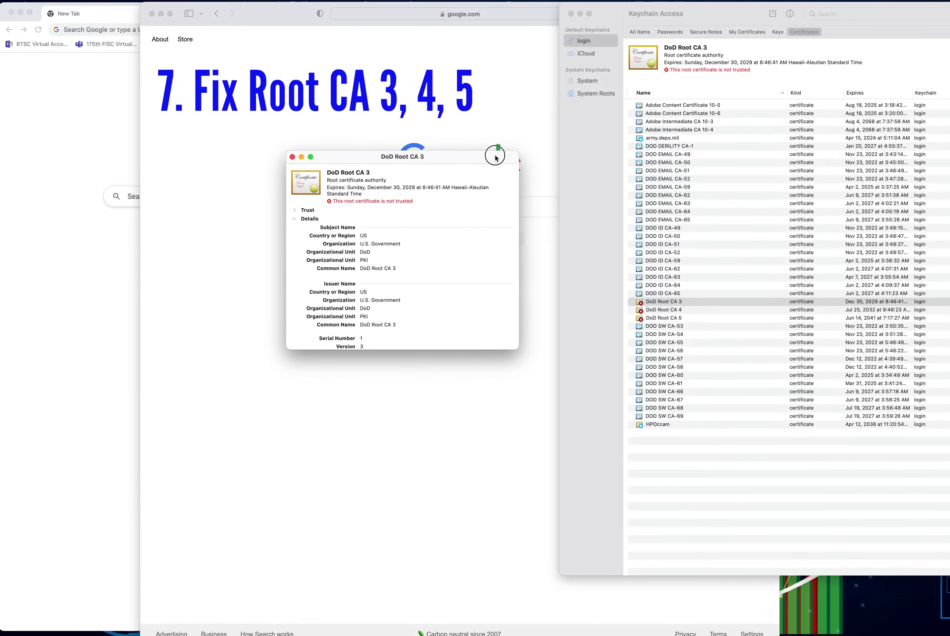
left_click(292, 209)
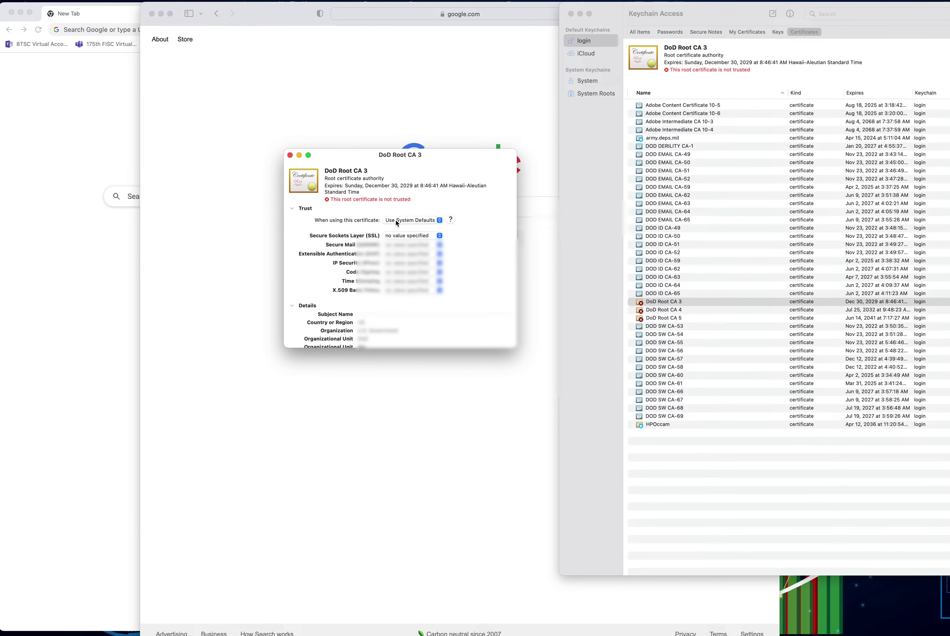
left_click(395, 223)
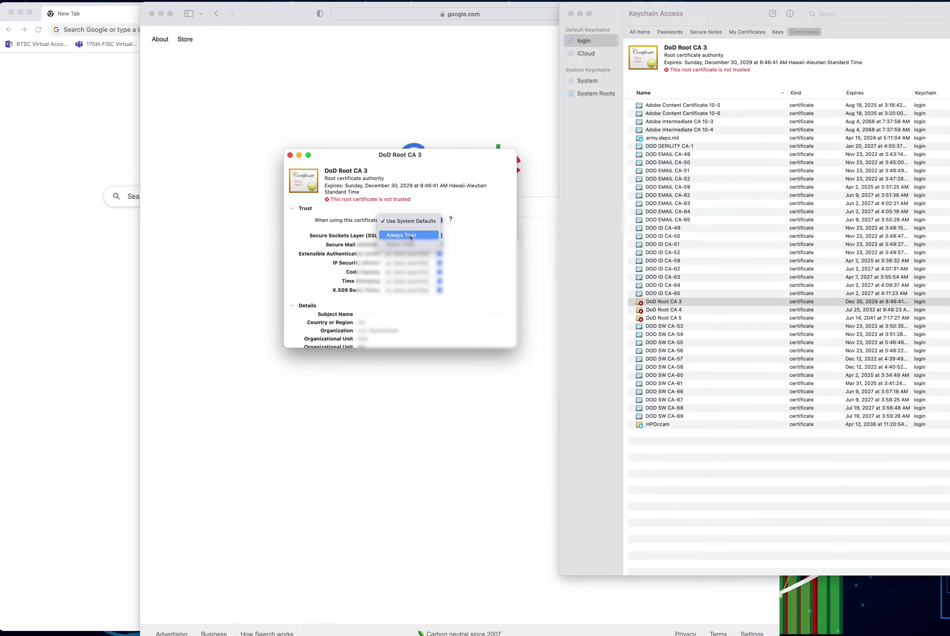
left_click(406, 236)
left_click(290, 155)
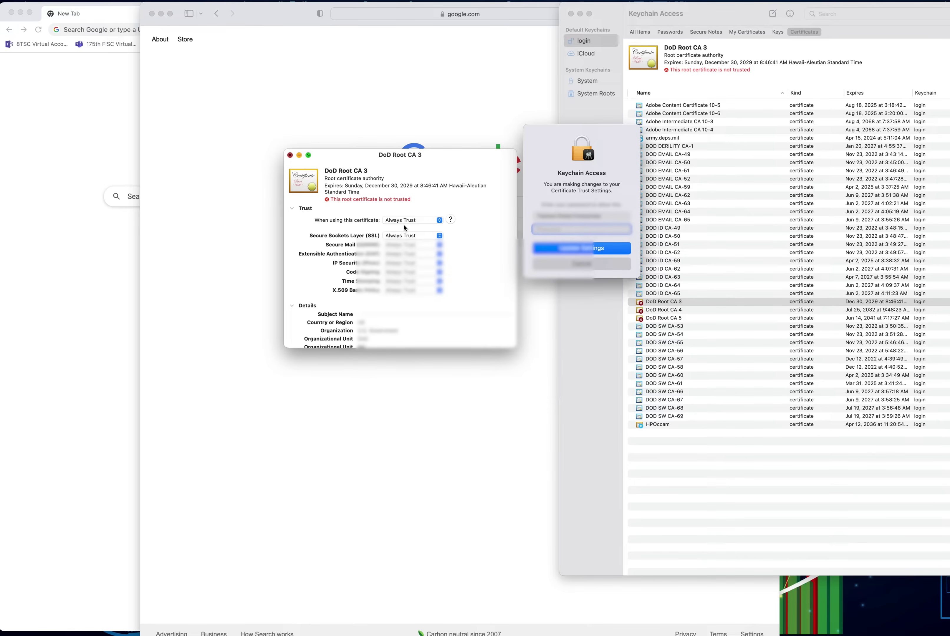
type("•")
key("Return")
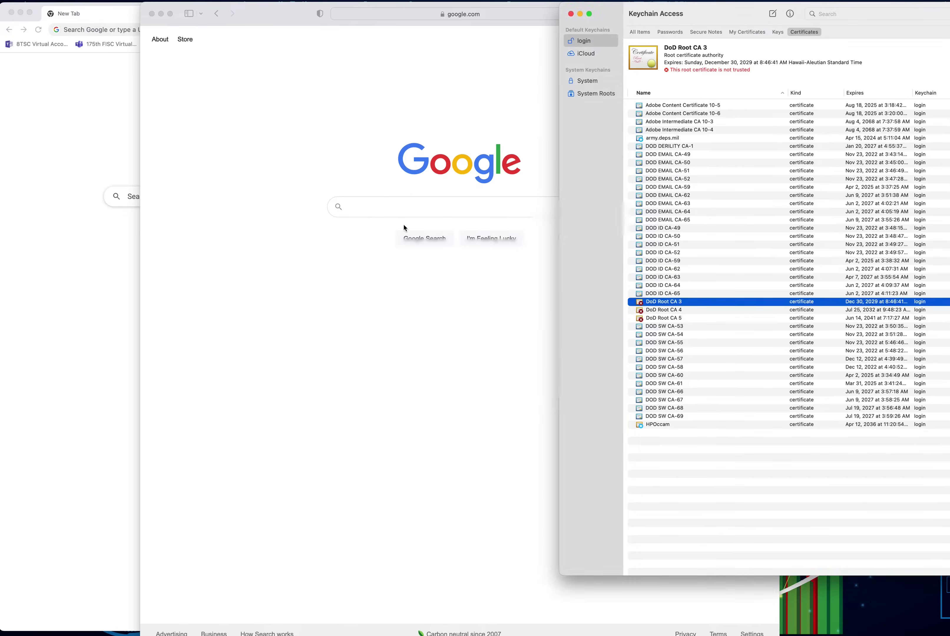
left_click(661, 312)
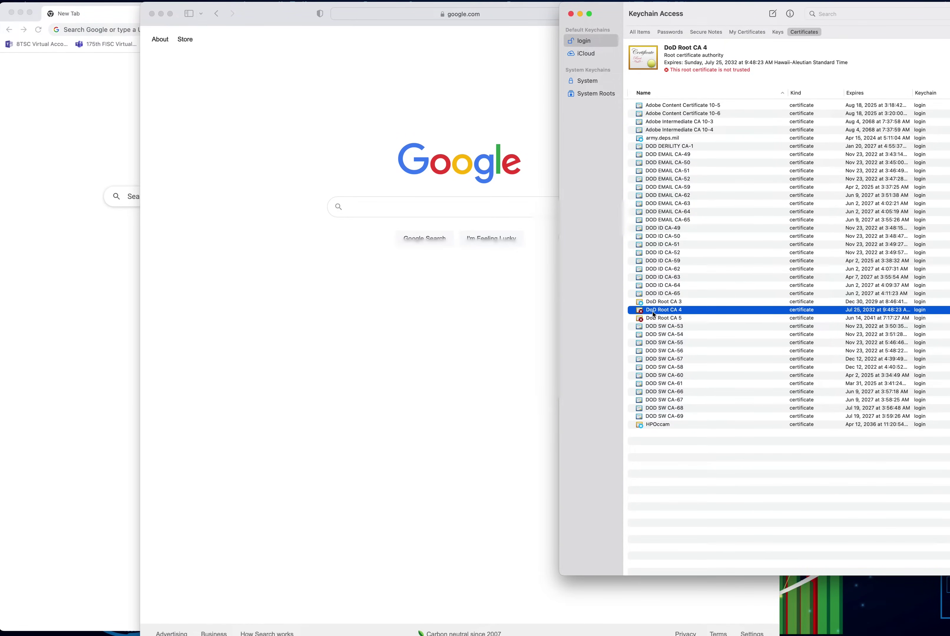
Step: Set DoD Root CA 4's trust to Always Trust and confirm the change
double_click(653, 312)
left_click_drag(301, 25, 419, 151)
left_click(288, 187)
left_click(392, 198)
left_click(396, 213)
left_click(286, 139)
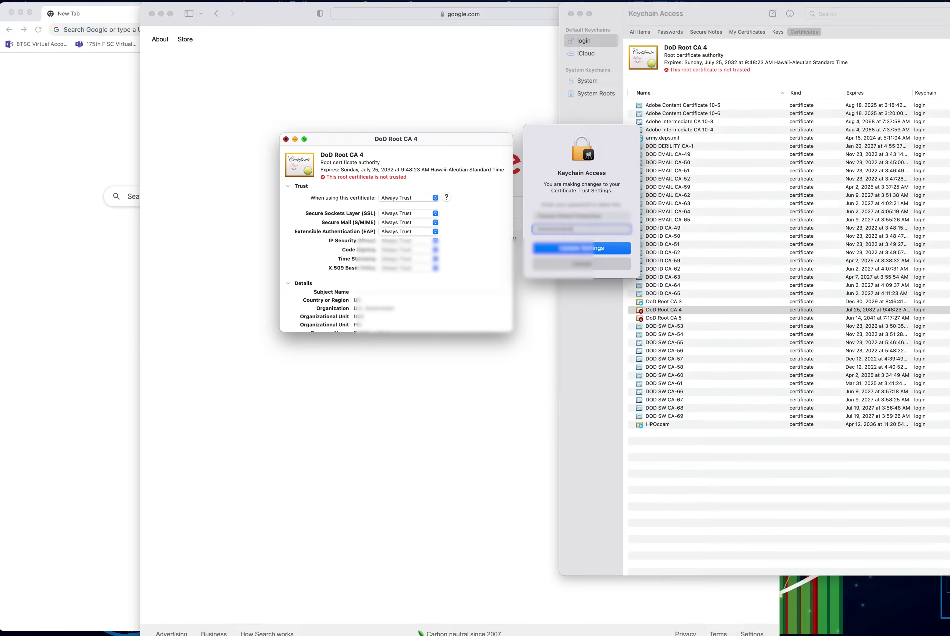
left_click(547, 248)
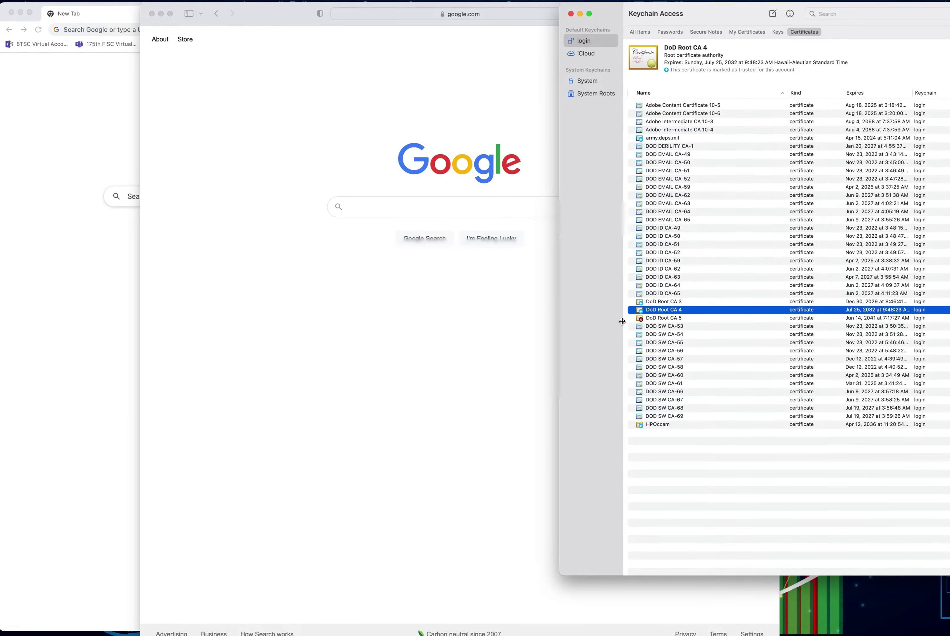
Step: Set DoD Root CA 5 to Always Trust, authorize with the password, and verify it shows trusted
double_click(659, 318)
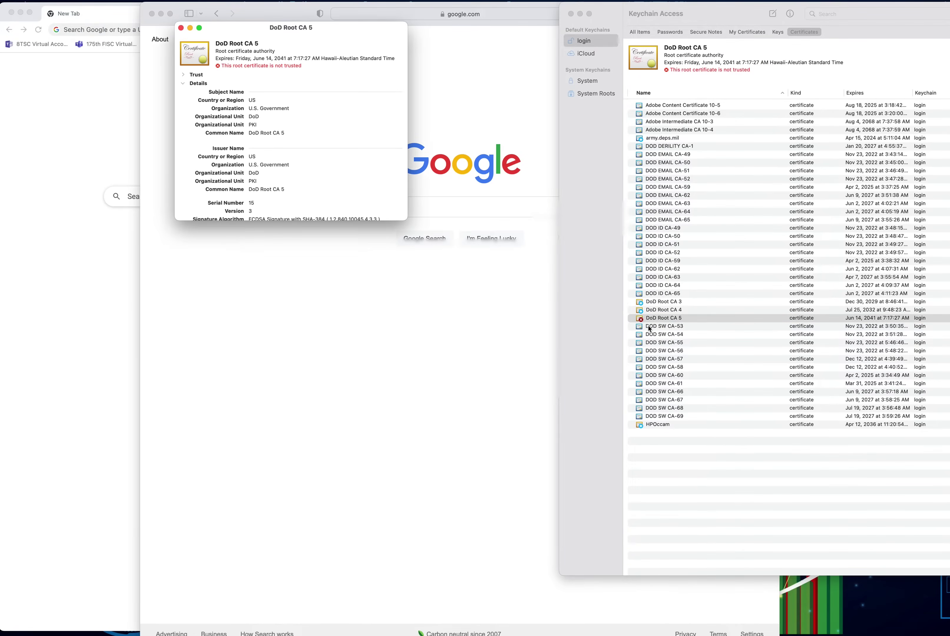
left_click_drag(270, 34, 357, 194)
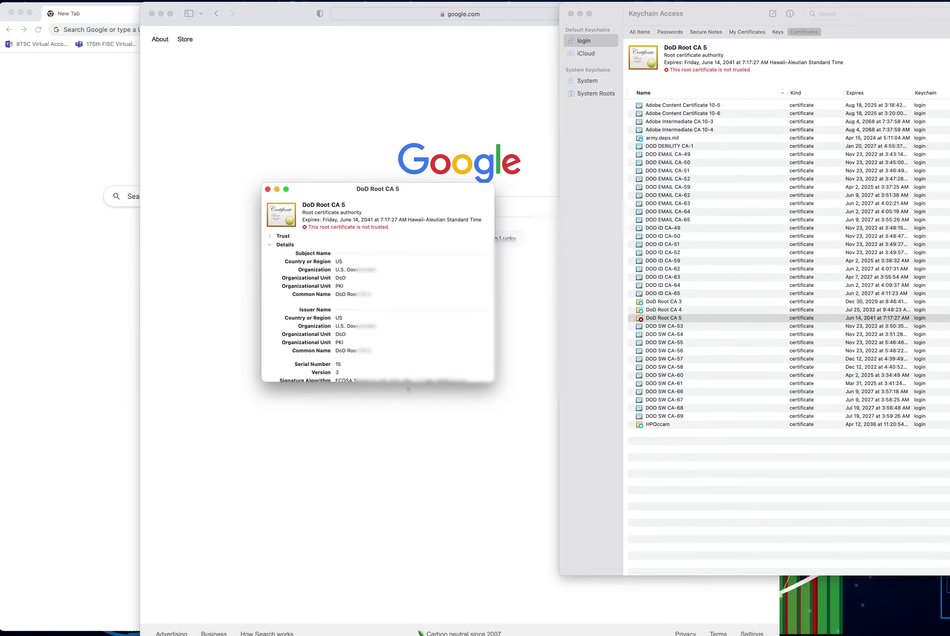
left_click(273, 237)
left_click(388, 249)
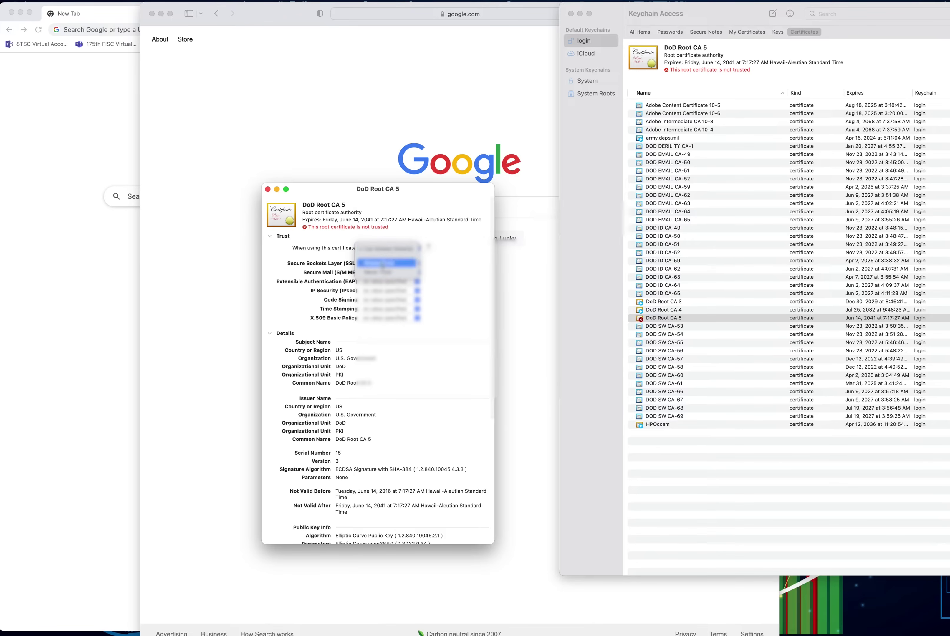
left_click(386, 259)
left_click(267, 189)
type("a")
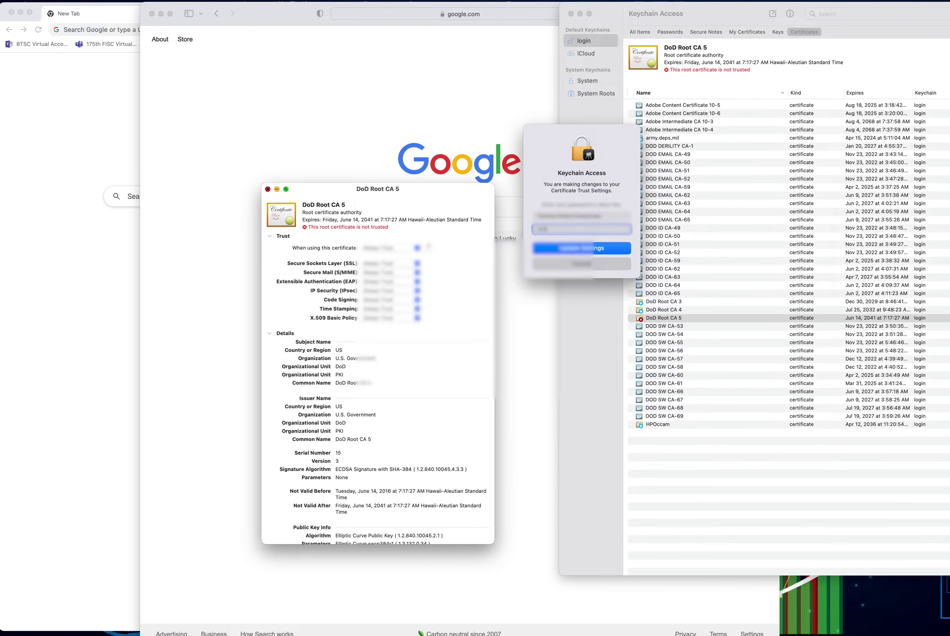
type("aaaaaaa")
key("BackSpace")
key("BackSpace")
key("BackSpace")
key("BackSpace")
key("BackSpace")
key("BackSpace")
key("BackSpace")
key("BackSpace")
key("Return")
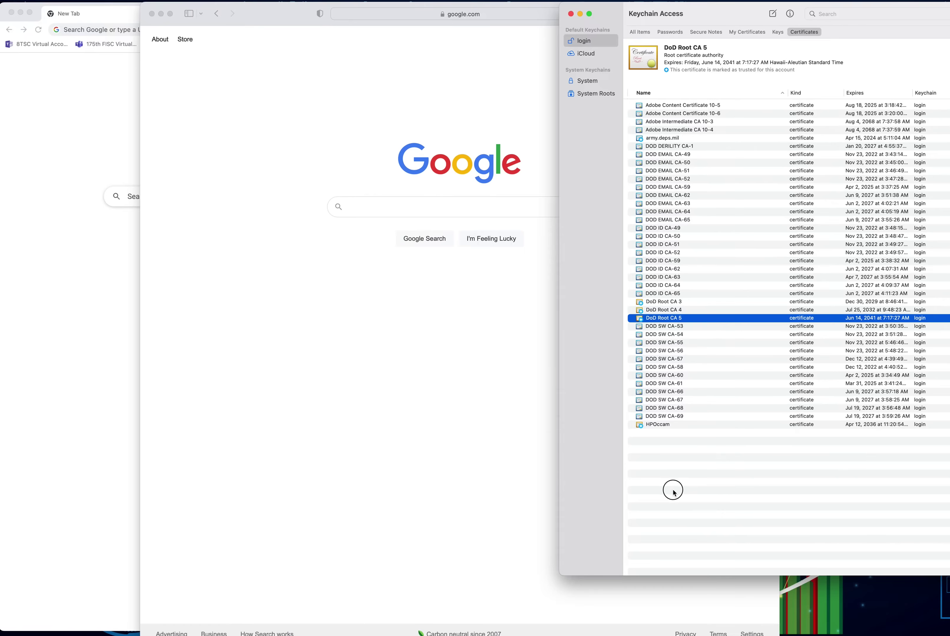
left_click(673, 492)
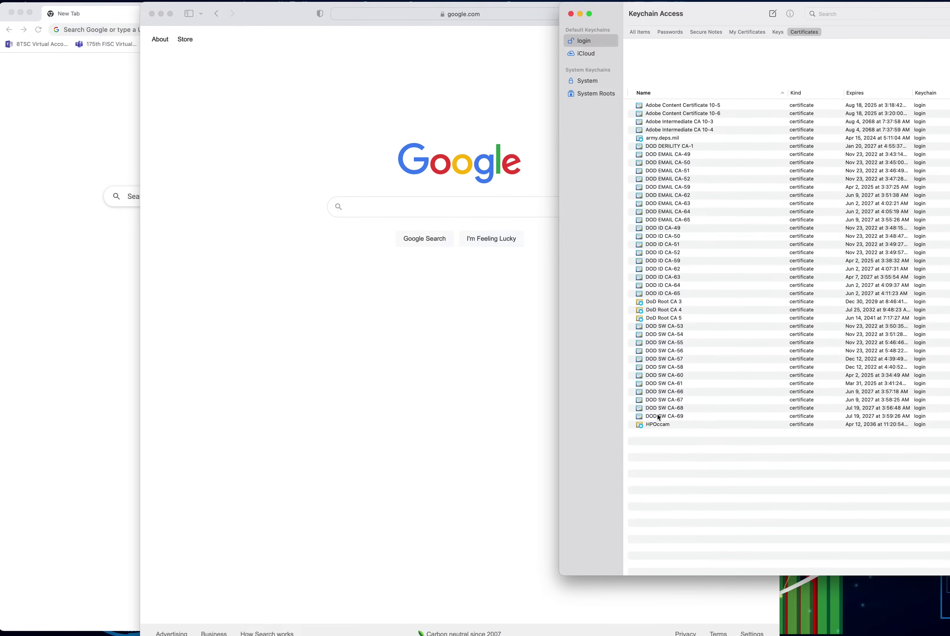
left_click(653, 321)
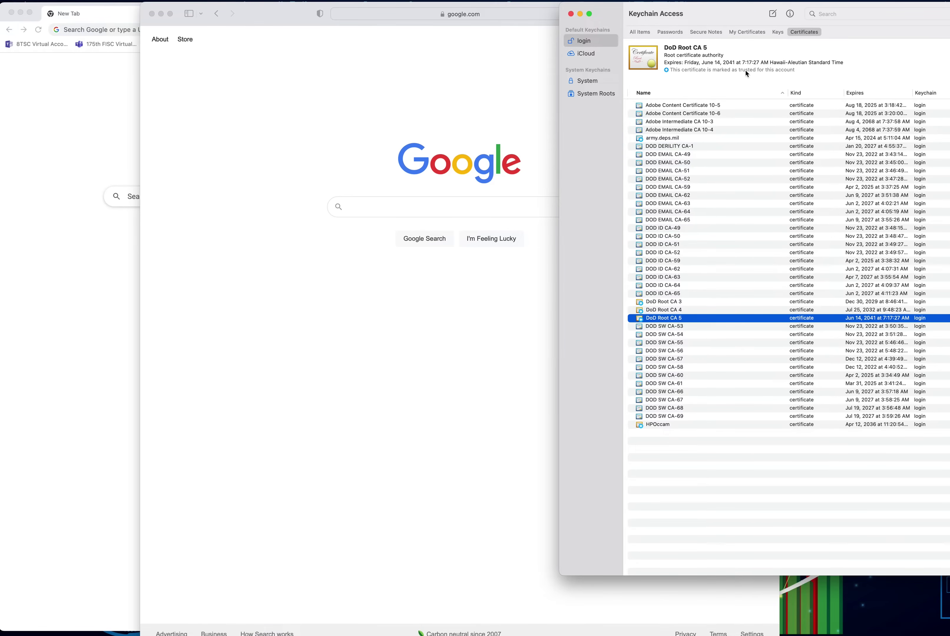
Step: Check that DOD EMAIL CA-49, CA-59, CA-64 and DOD ID CA-49, CA-52 report as valid
left_click(668, 187)
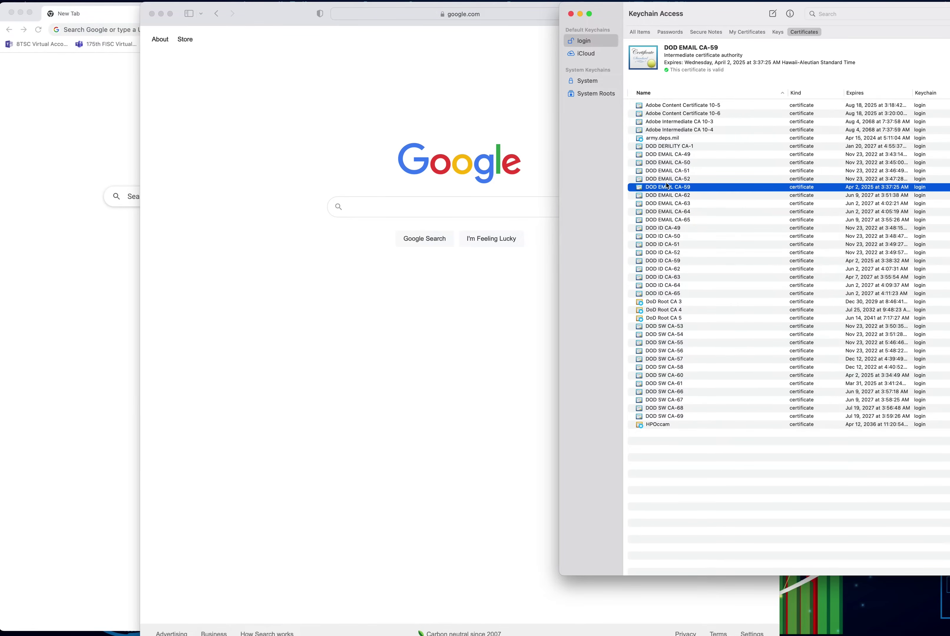
left_click(660, 154)
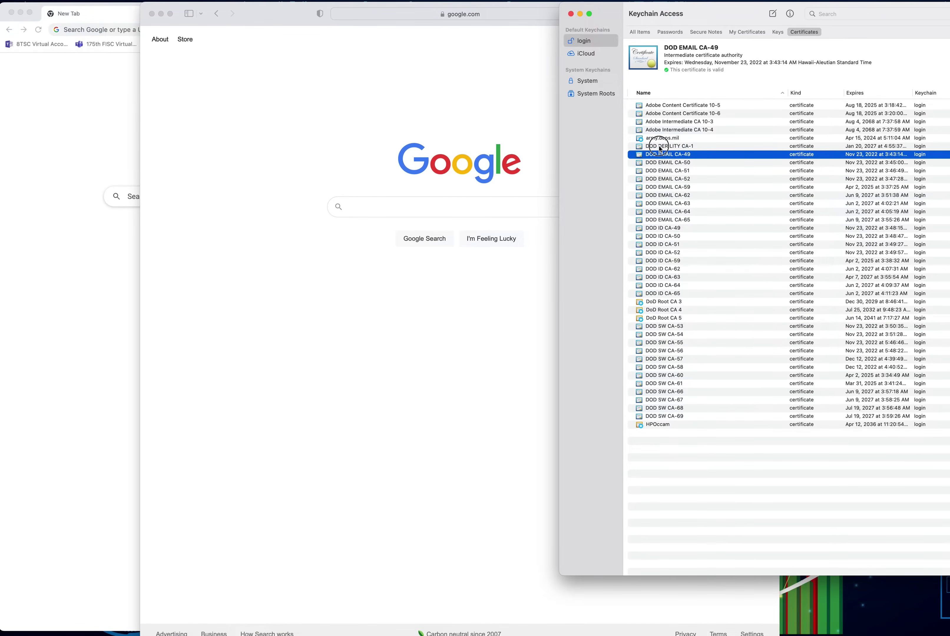
left_click(659, 146)
left_click(661, 186)
left_click(654, 212)
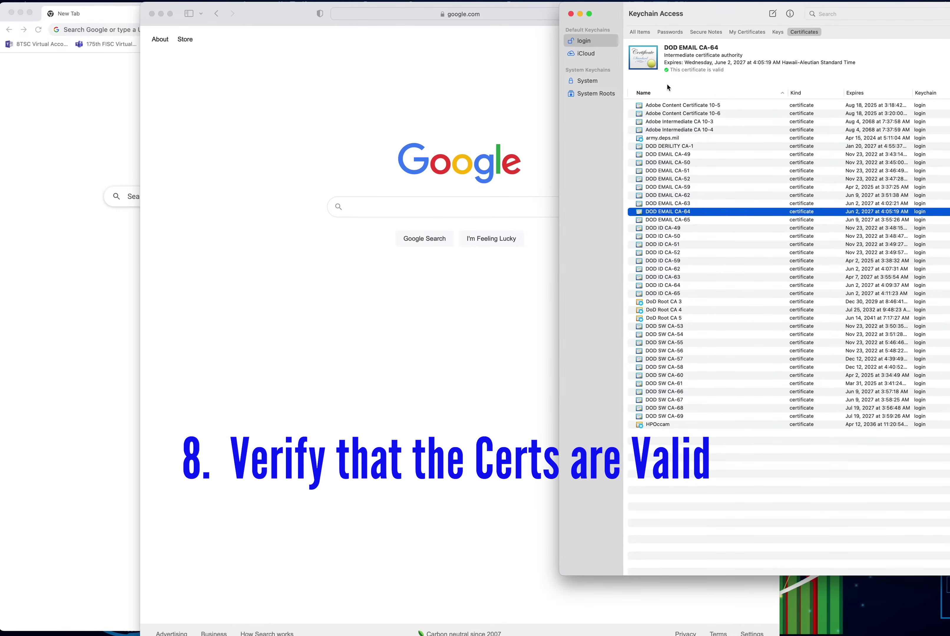
left_click(649, 229)
left_click(654, 252)
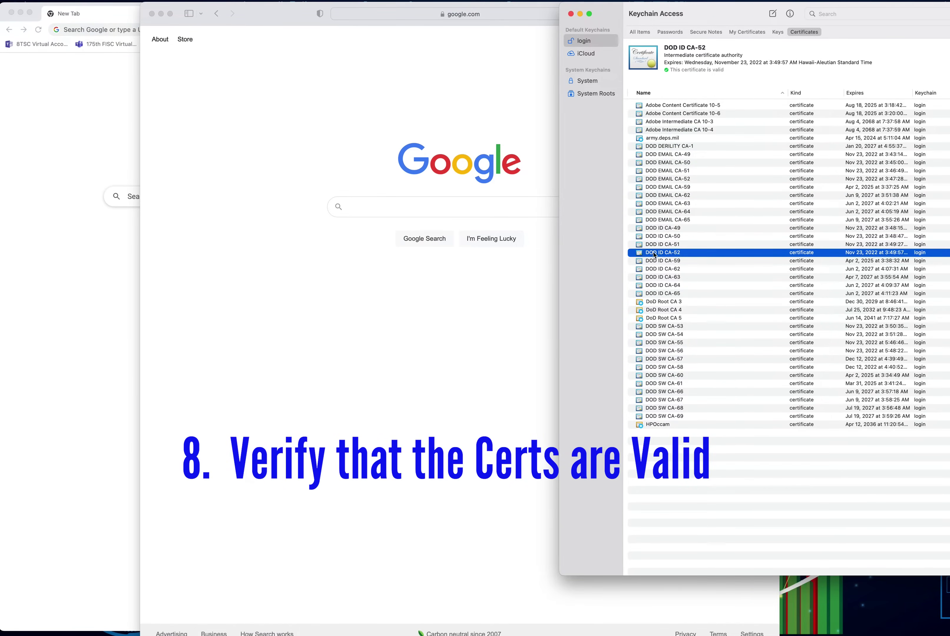
Step: Check that DoD Root CA 3 and DOD SW CA-53, CA-56, CA-60 report as valid
left_click(660, 301)
left_click(661, 326)
left_click(666, 351)
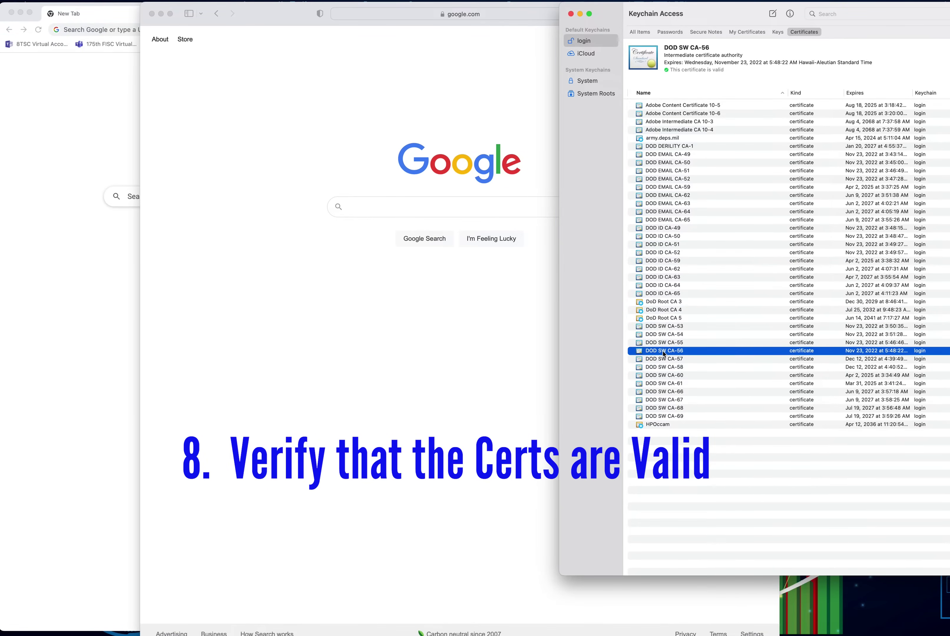
left_click(669, 374)
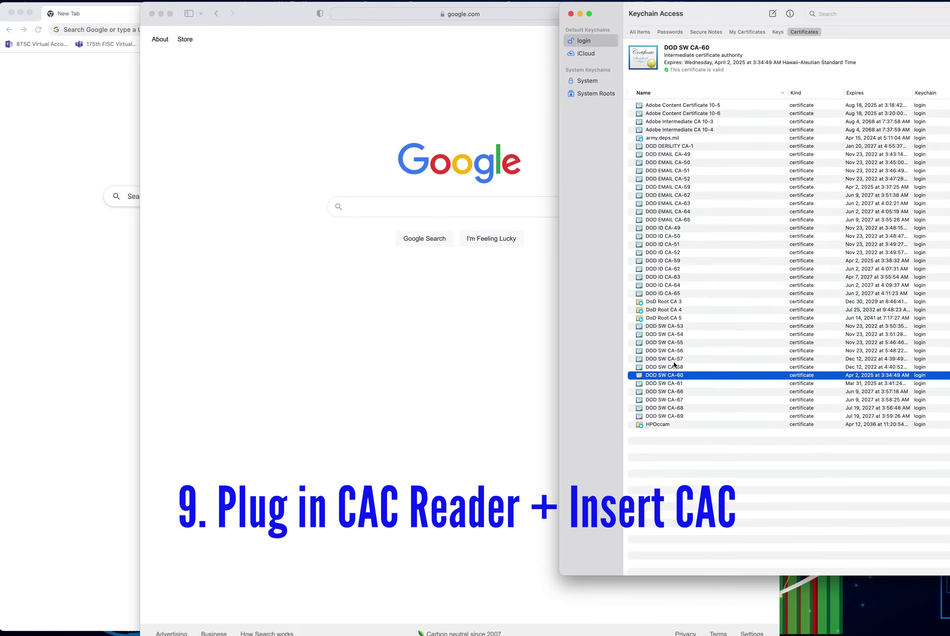
Step: Bring Chrome to the front and load webmail.apps.mil/mail/
left_click(482, 313)
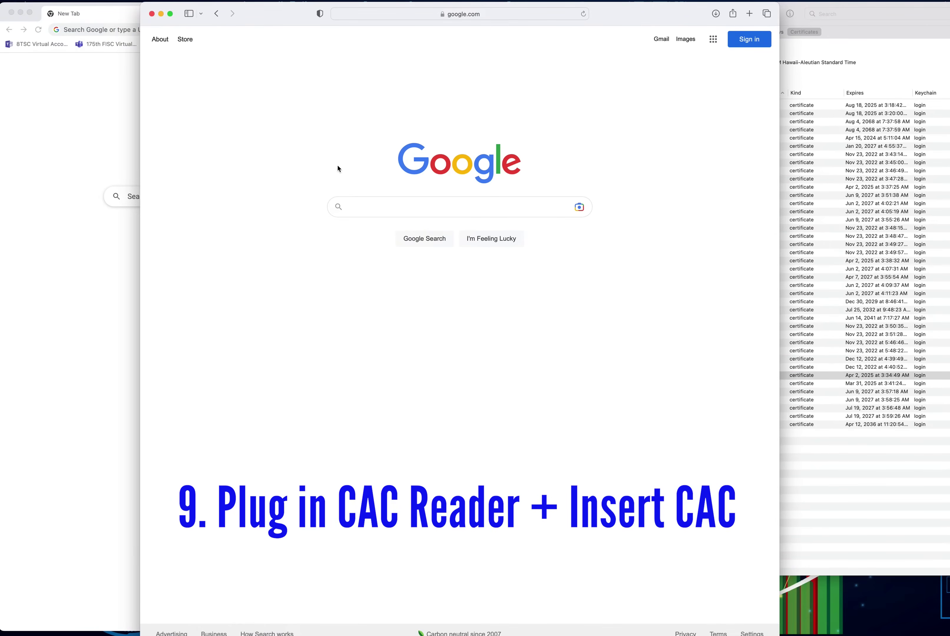
left_click_drag(267, 14, 270, 17)
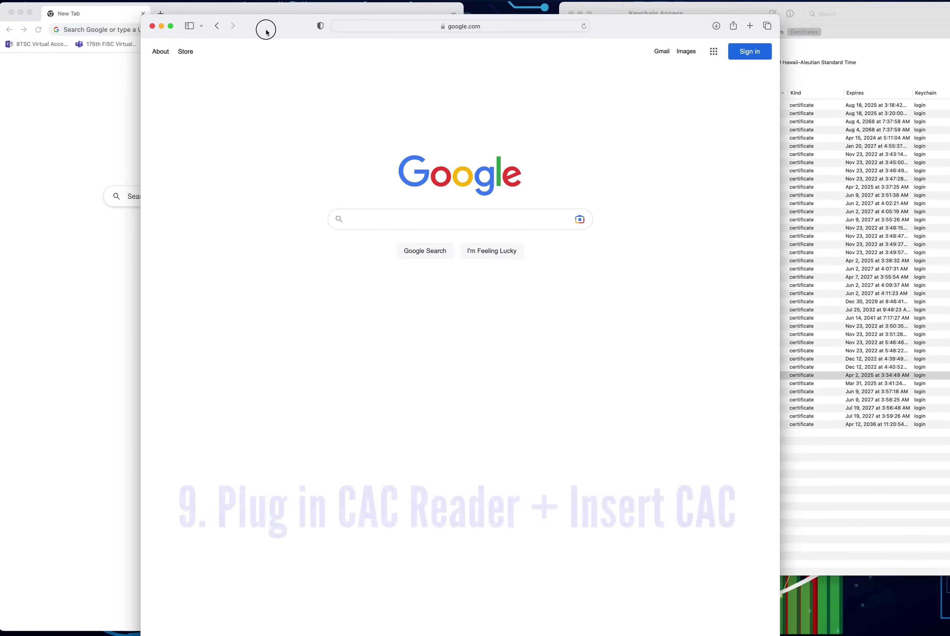
left_click(123, 92)
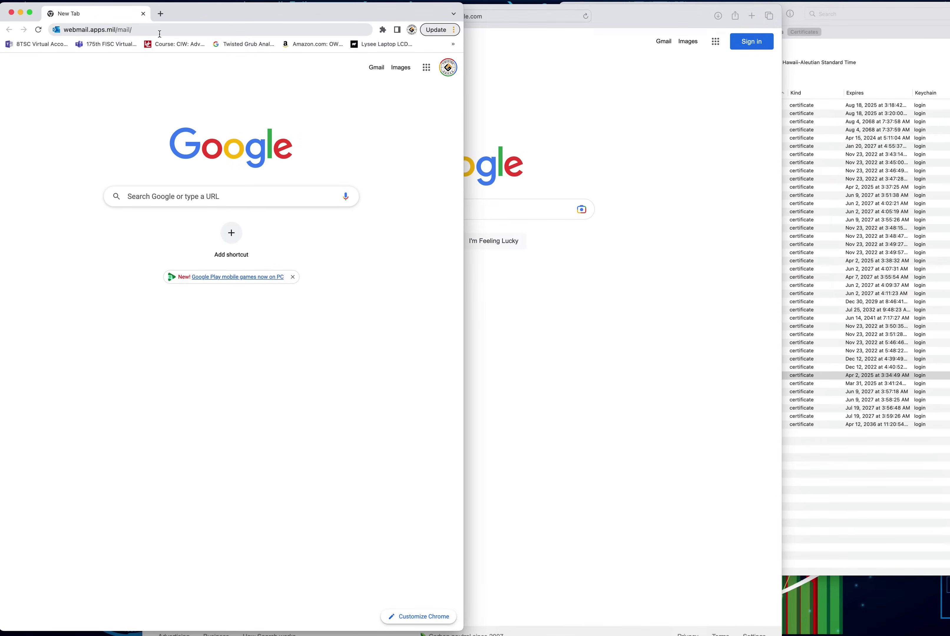
left_click_drag(161, 32, 55, 29)
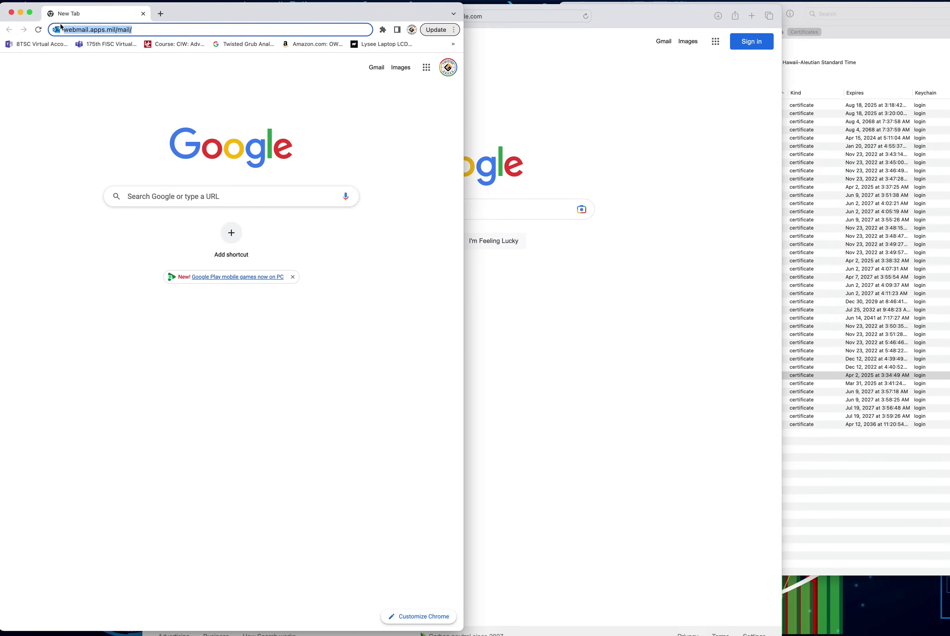
key("Return")
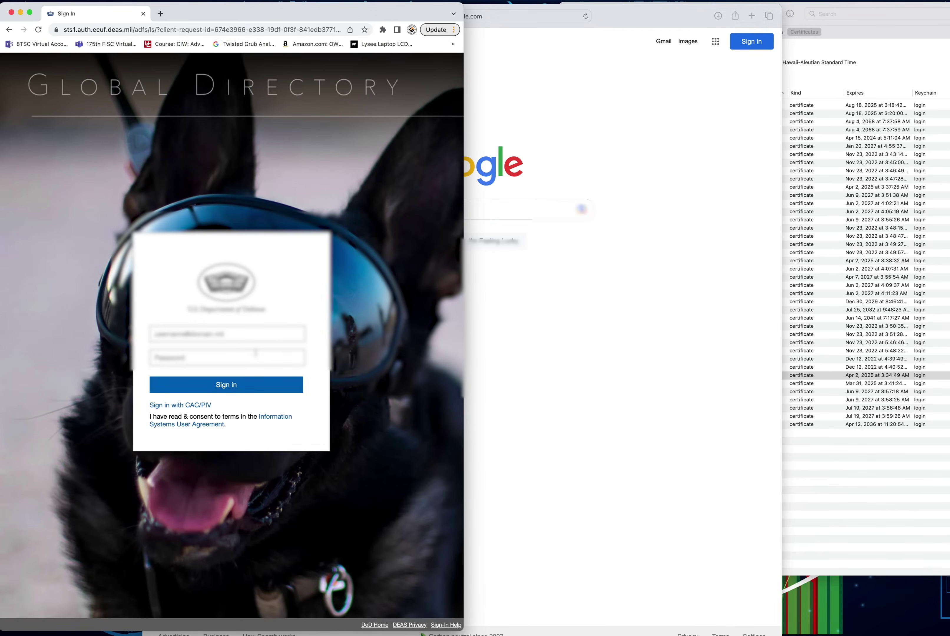
Step: Choose CAC/PIV sign-in, select the card certificate, and submit the card PIN
left_click(194, 407)
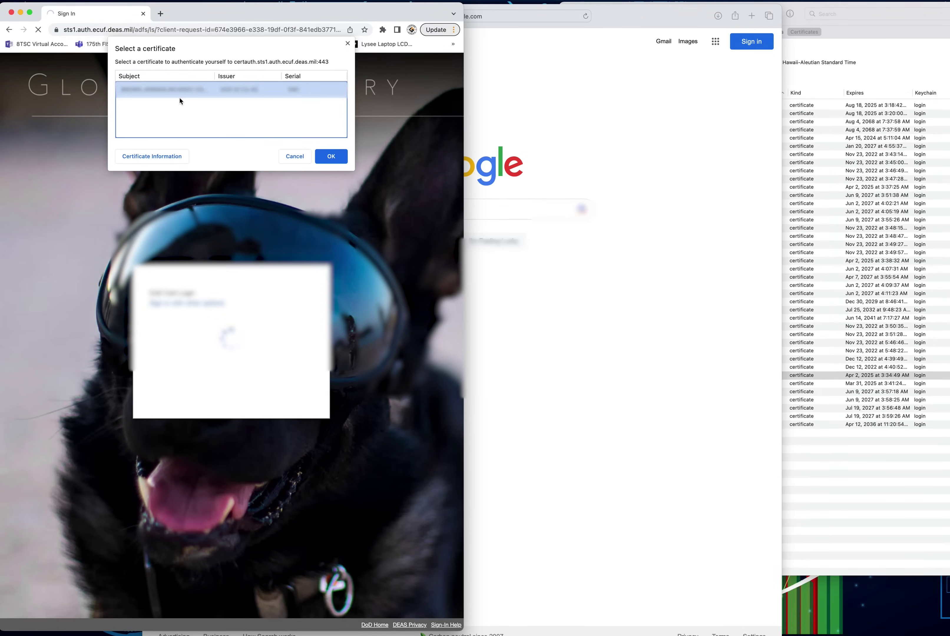
left_click(329, 156)
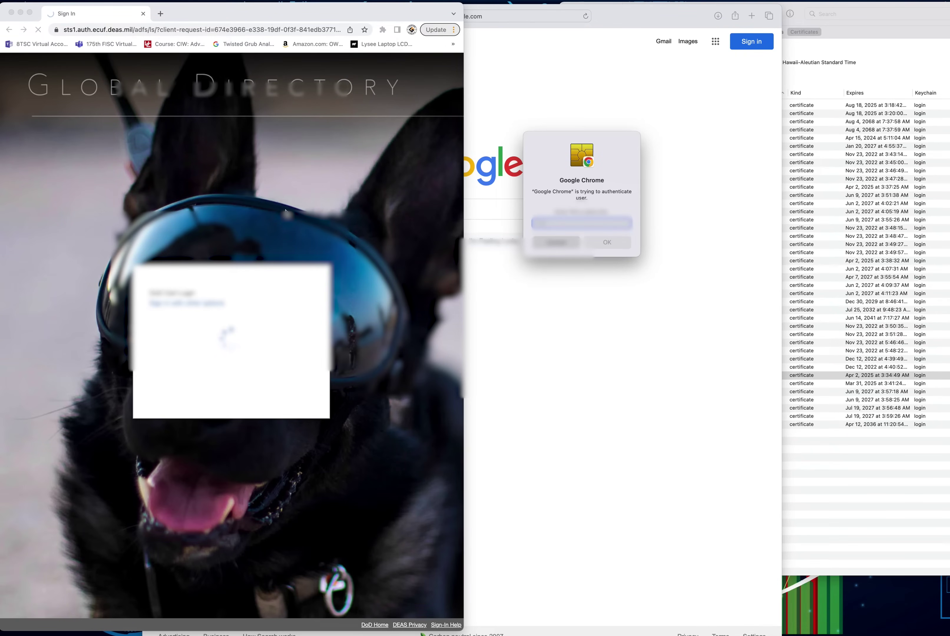
type("•••••")
key("Return")
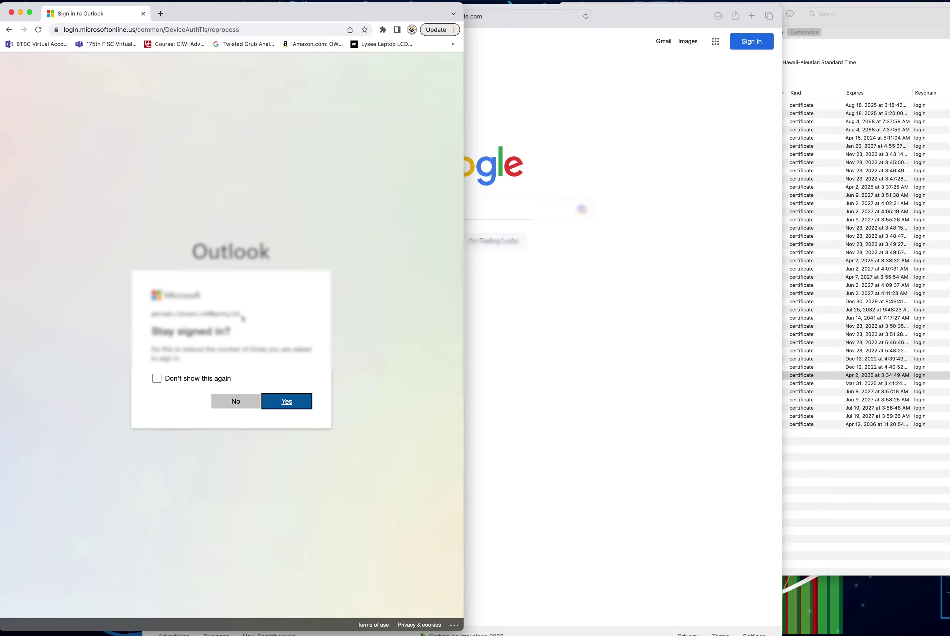
Step: In Safari, search 'webmail army' and open the DoD Login Portal result
left_click(565, 318)
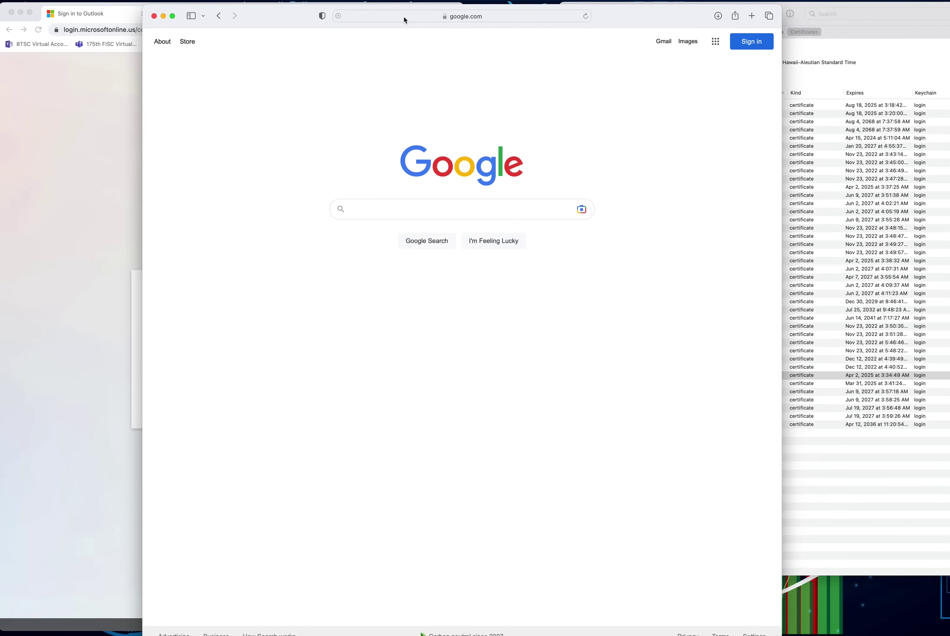
left_click(403, 18)
type("web")
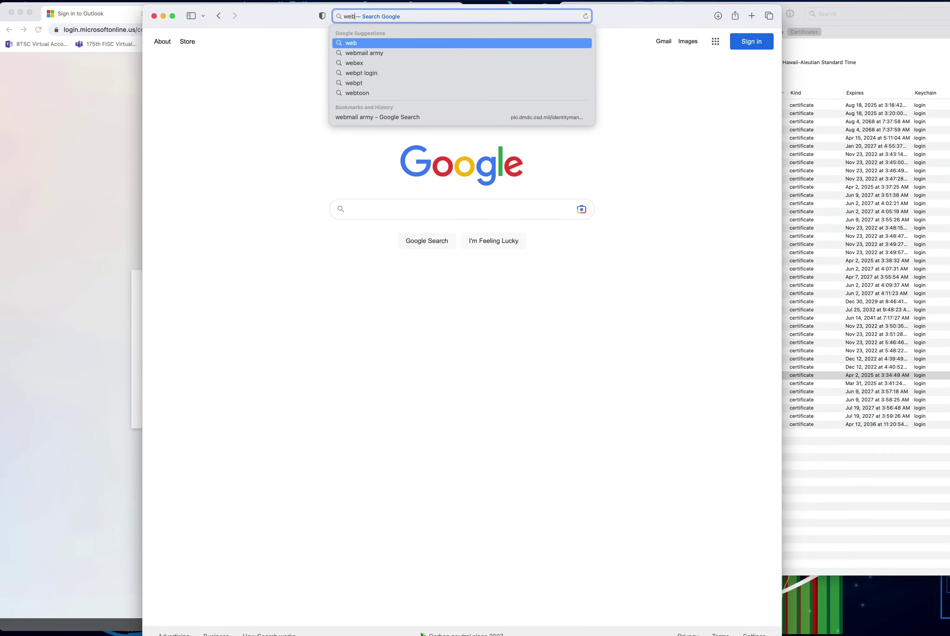
left_click(392, 53)
left_click(304, 129)
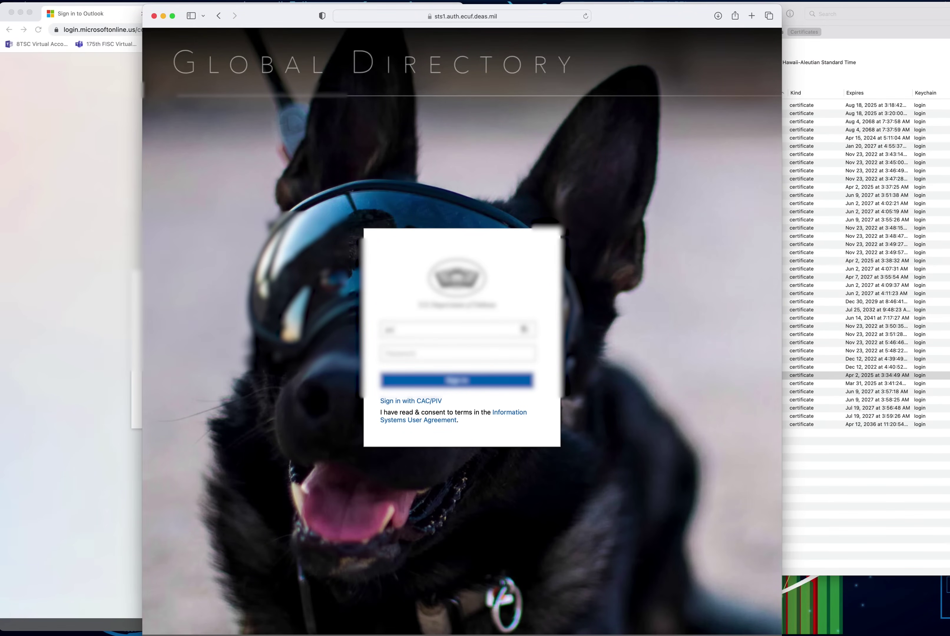
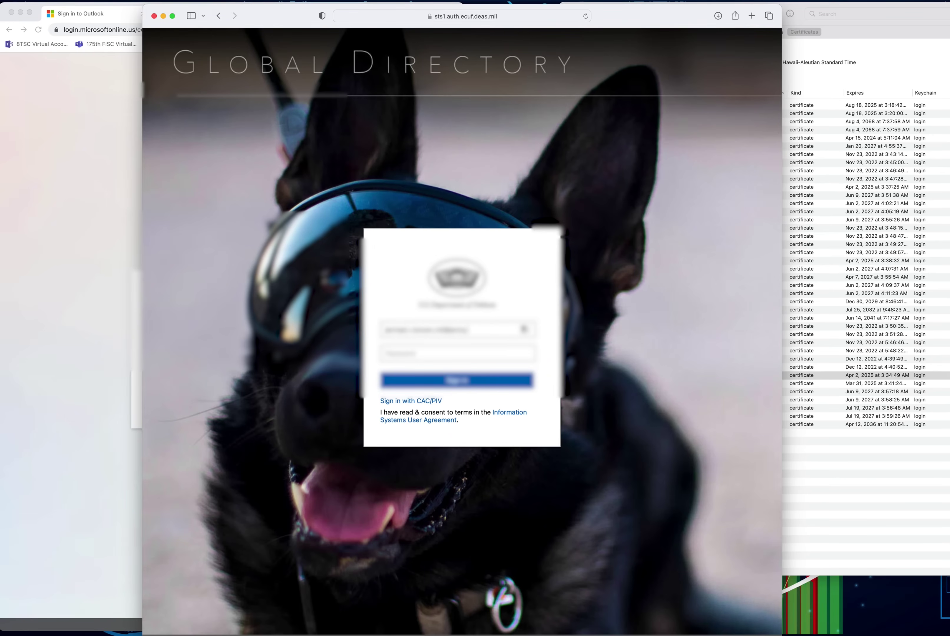
Step: Enter the account's e-mail username, choose CAC/PIV sign-in, and confirm the smart card PIN
left_click(433, 401)
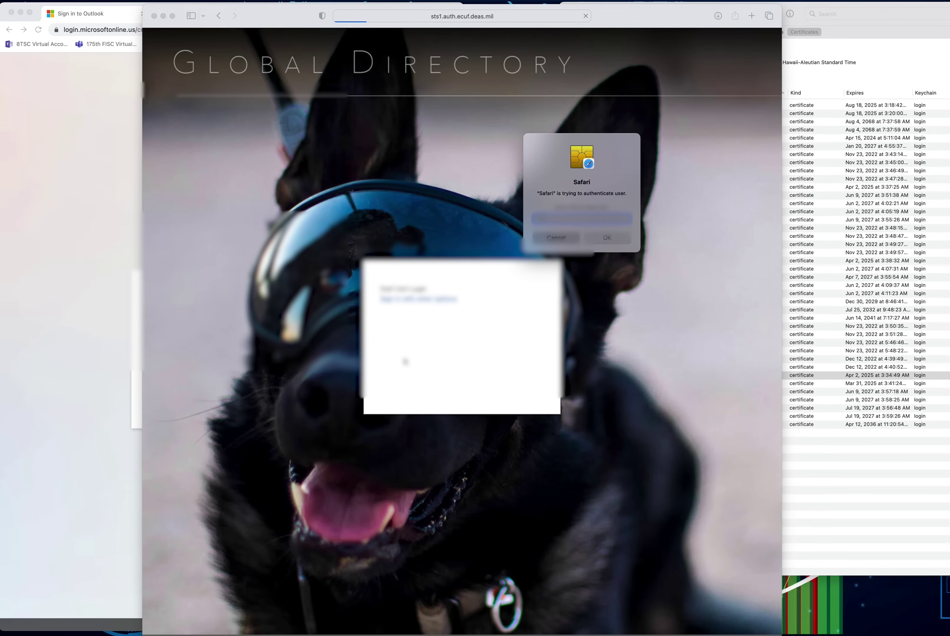
type("•")
left_click(608, 241)
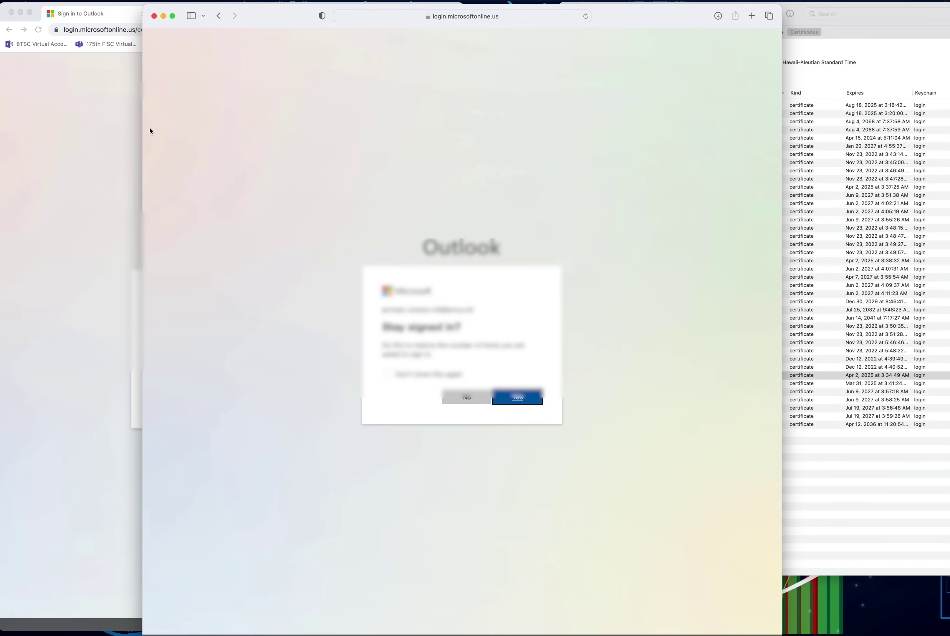
Step: Drag Safari's left edge rightward to narrow it so Chrome shows alongside
left_click_drag(143, 130, 290, 147)
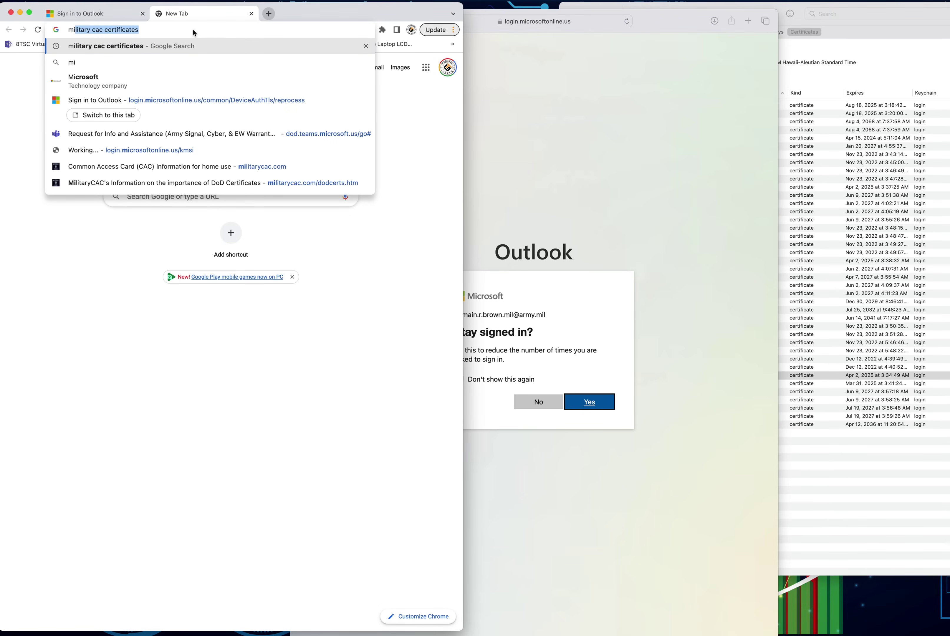
Step: Open militarycac.com/dodcerts.htm and widen the Chrome window
left_click(184, 183)
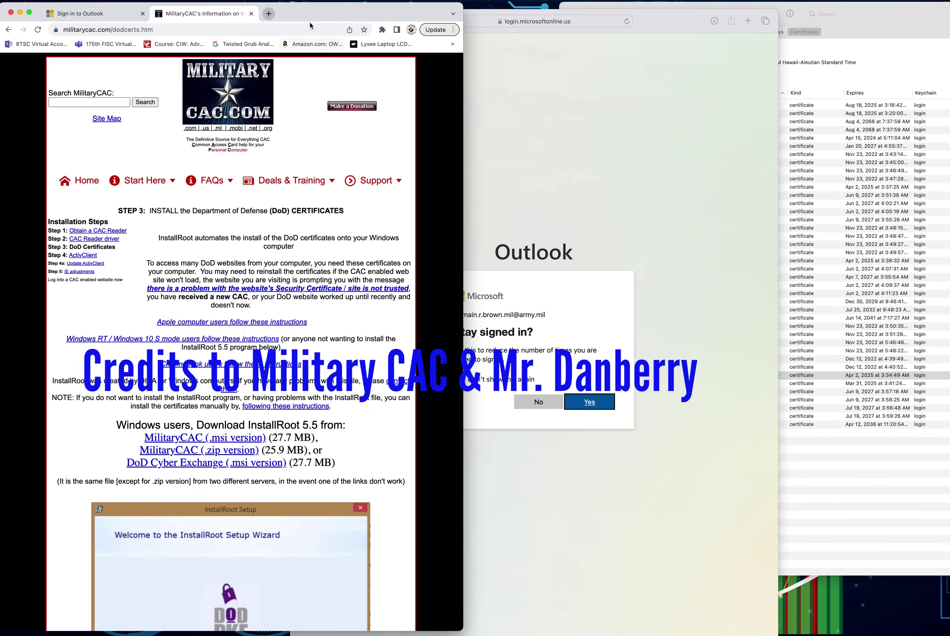
left_click_drag(463, 139, 600, 138)
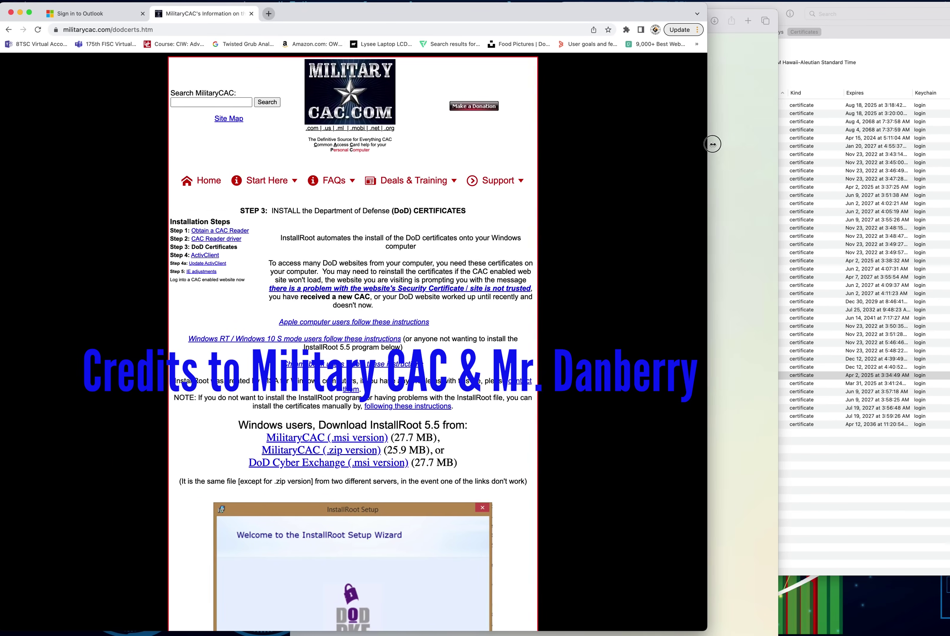
left_click_drag(715, 144, 735, 143)
Step: Scroll to the footer, select the site author's name, then scroll back up to the certificate-error section
scroll(519, 196, "down", 15)
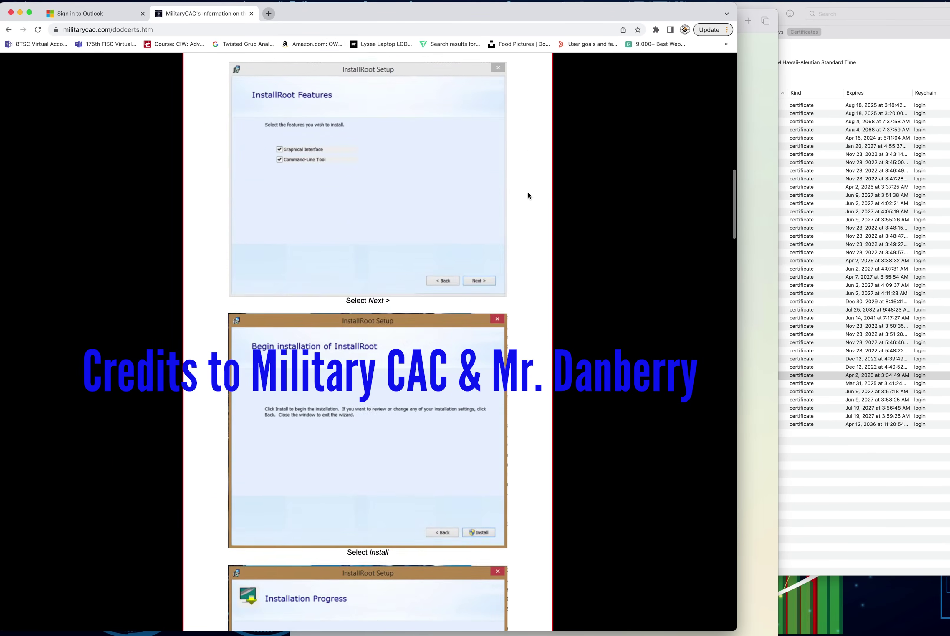
scroll(528, 196, "down", 20)
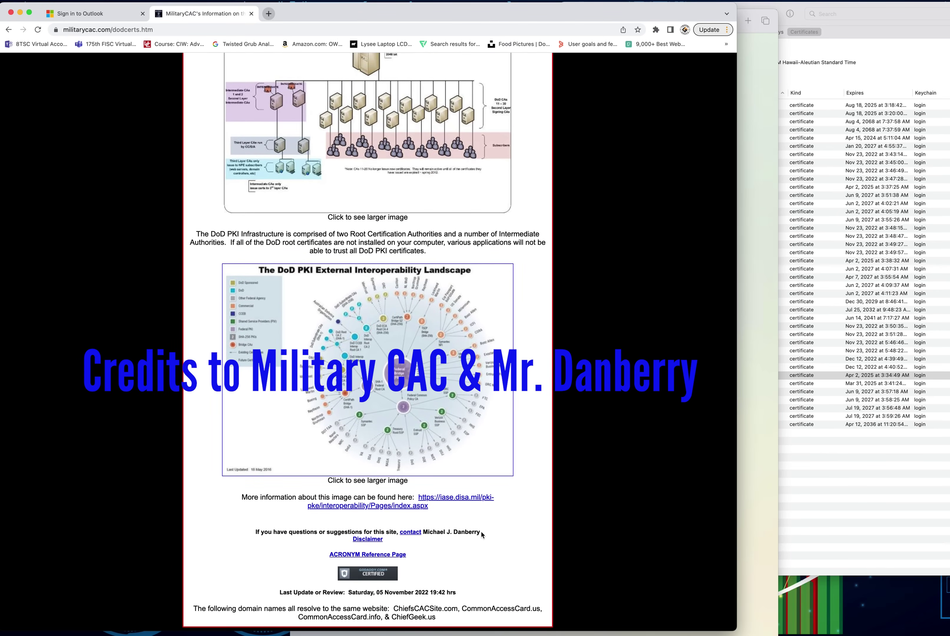
left_click_drag(482, 534, 424, 534)
left_click_drag(481, 533, 424, 534)
scroll(453, 548, "up", 15)
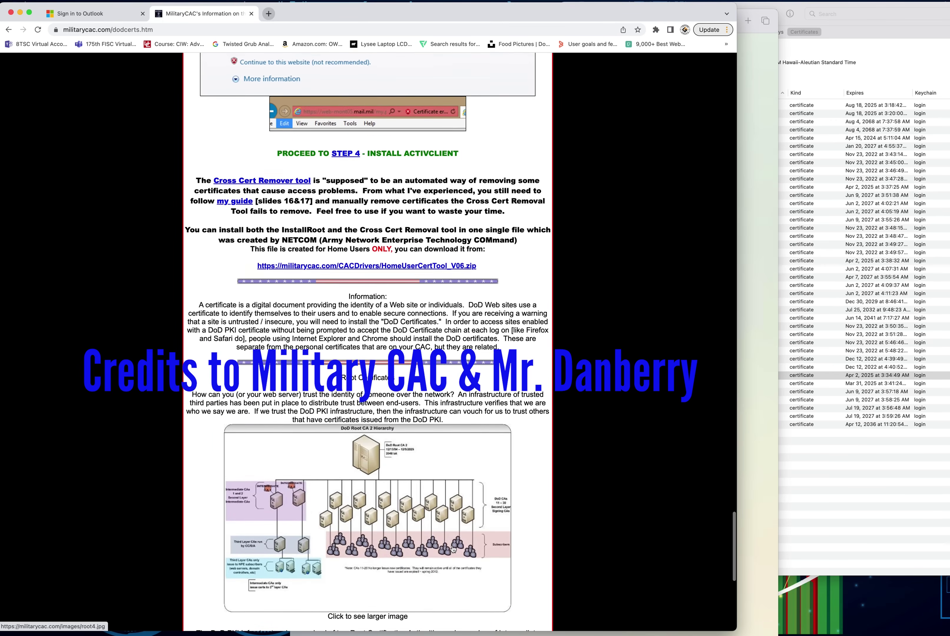
scroll(452, 548, "up", 3)
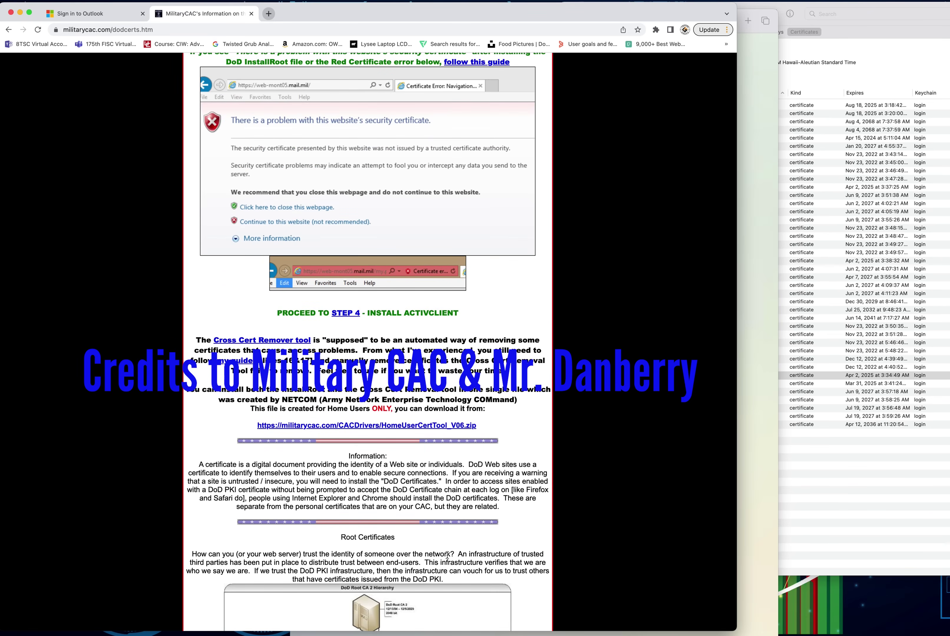